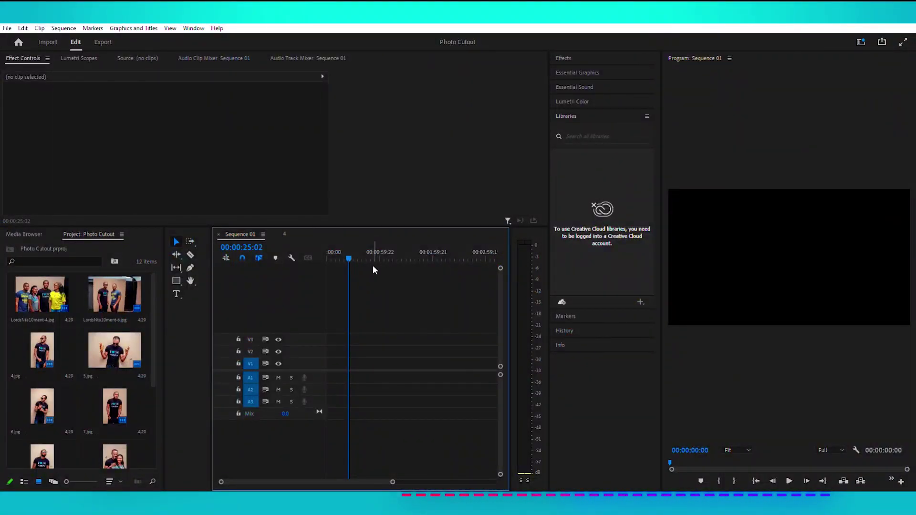
Step: Browse the project's photos and place 8.jpg at the start of track V1 in a new vertical sequence
click(331, 253)
drag(331, 253, 329, 253)
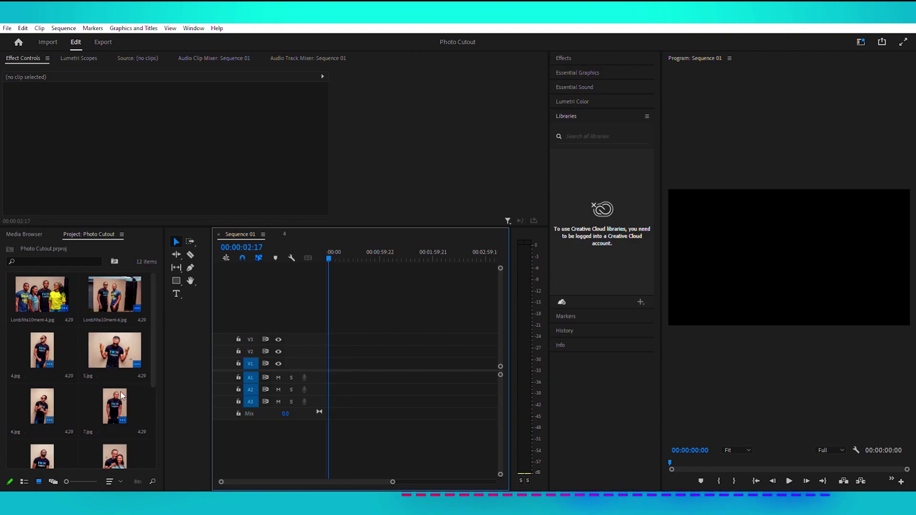
scroll(121, 395, down, 3)
scroll(122, 395, up, 3)
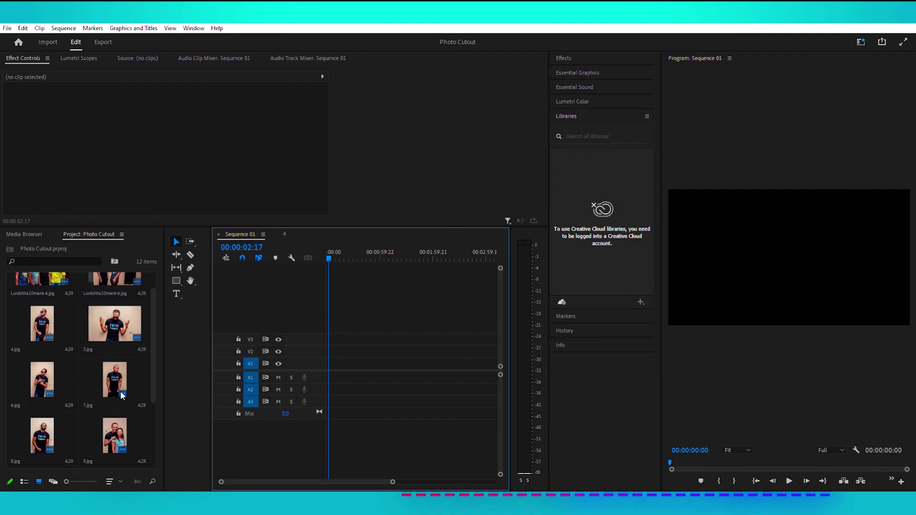
scroll(121, 396, down, 5)
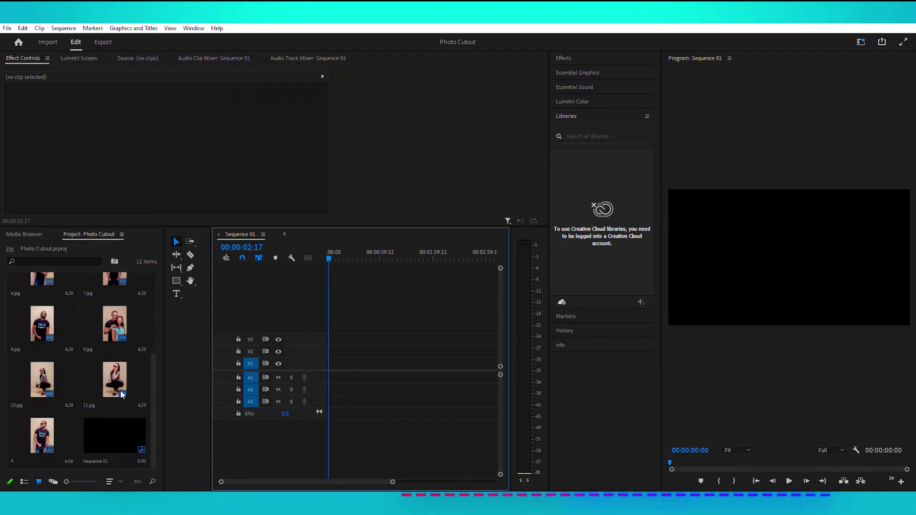
click(41, 427)
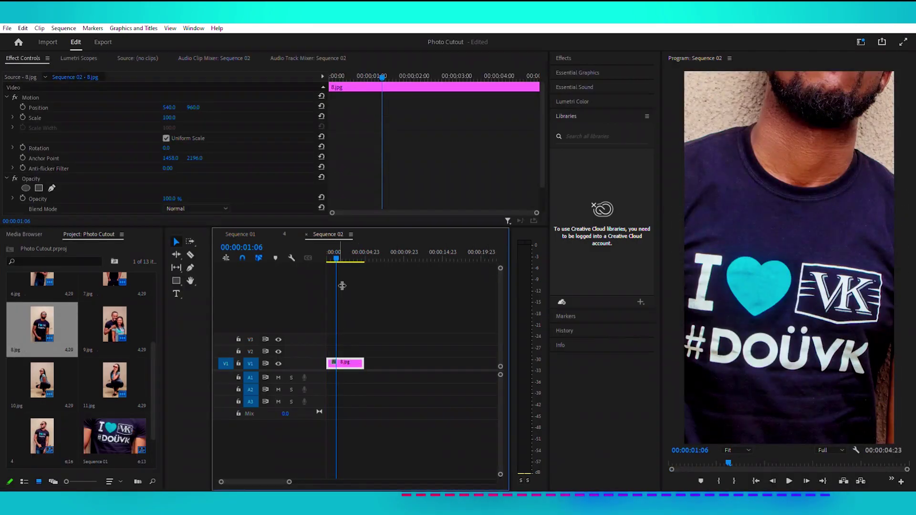
Step: Set the duration of the 8.jpg clip to 00:00:01:00 and return the playhead to the sequence start
drag(336, 258, 309, 256)
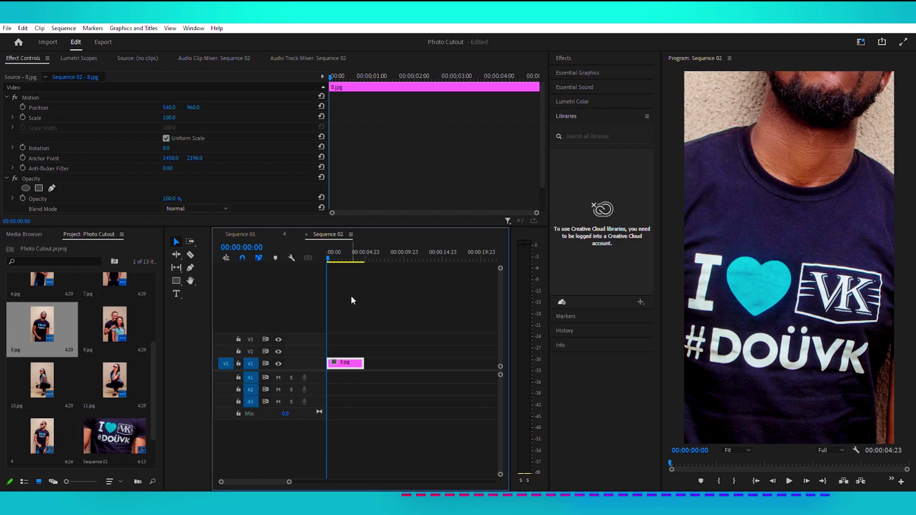
click(341, 253)
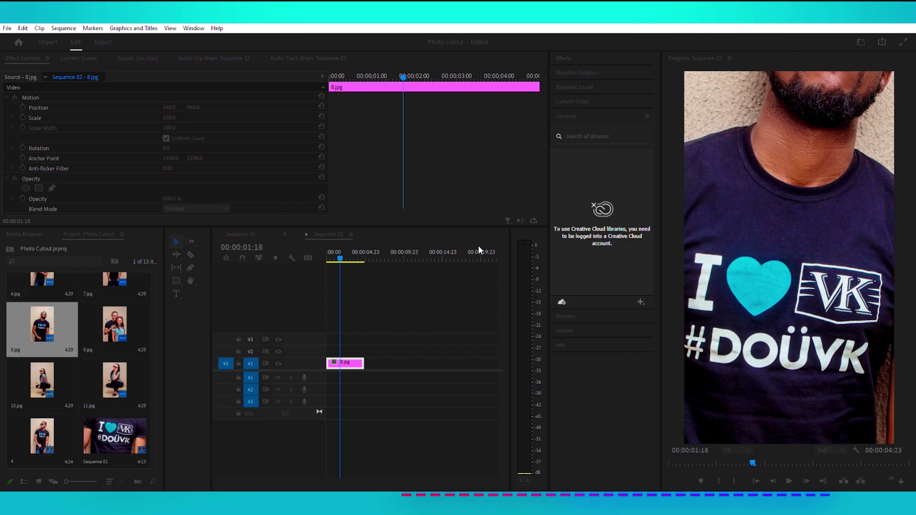
click(439, 305)
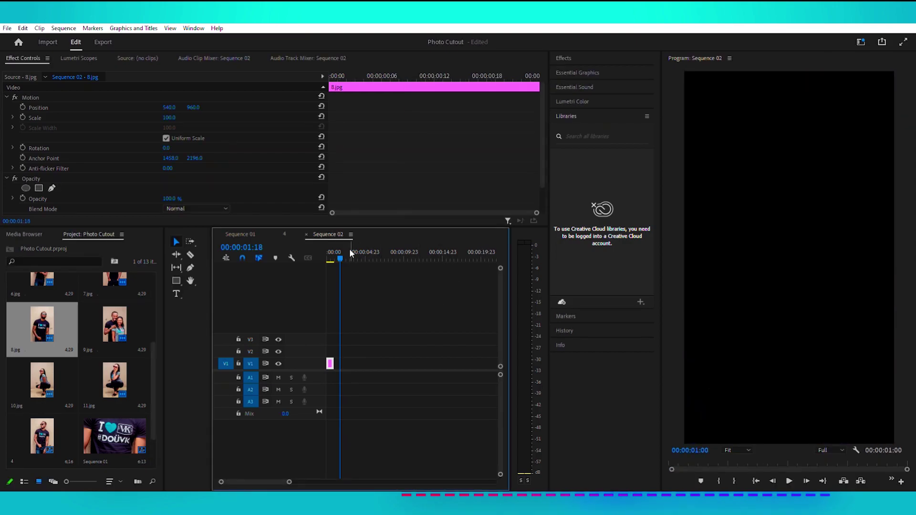
drag(341, 255, 312, 257)
key(equal)
key(equal)
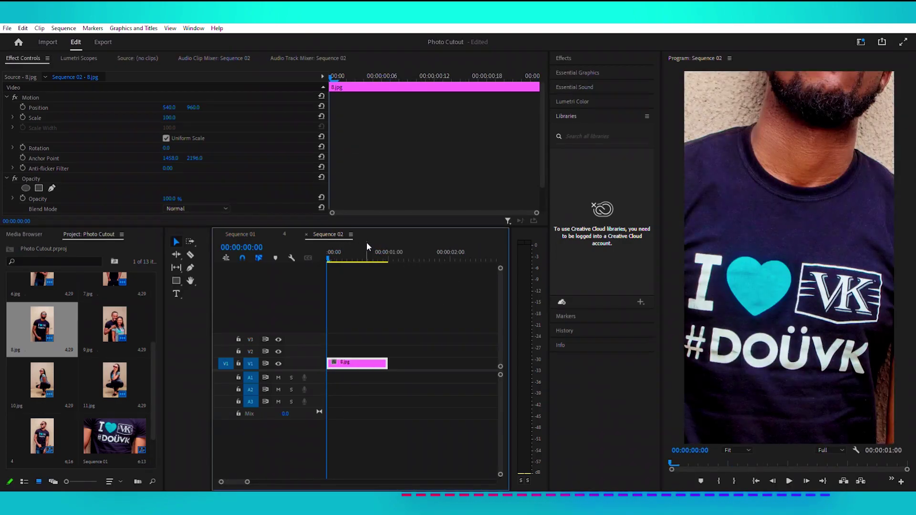
Step: Set the scale of the 8.jpg clip to 48
click(351, 252)
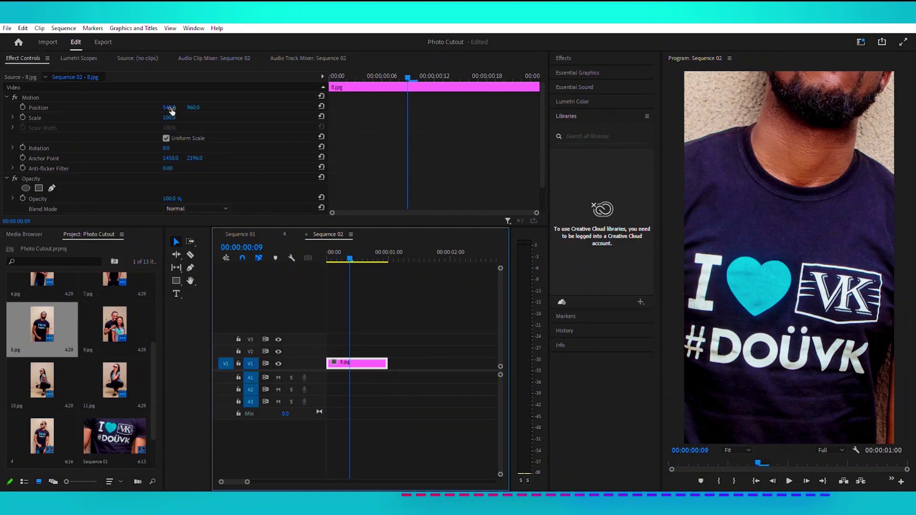
drag(169, 117, 149, 117)
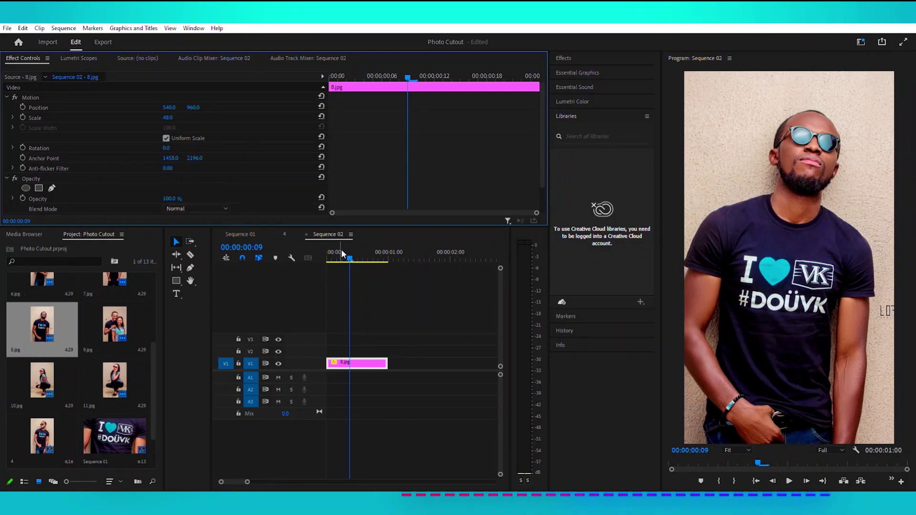
mouse_move(344, 256)
mouse_down()
mouse_move(317, 258)
mouse_move(338, 252)
mouse_up()
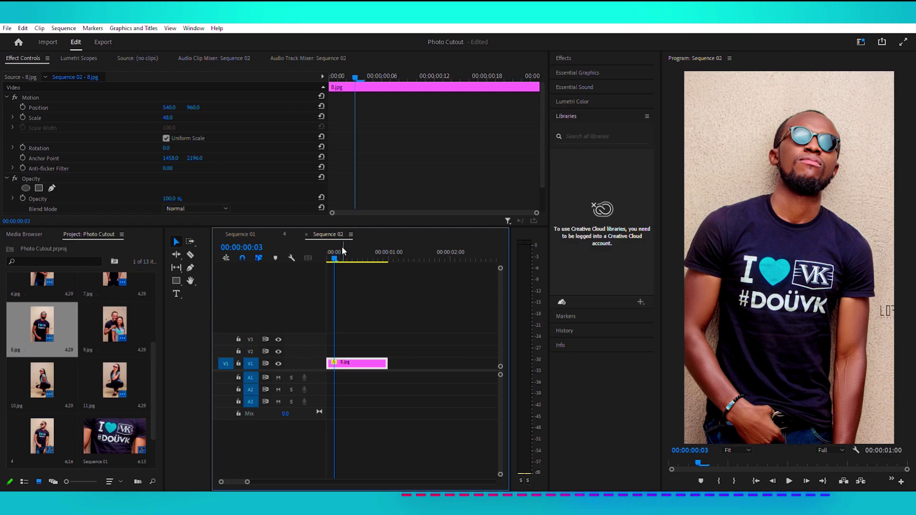
Step: Place 10.jpg on track V2 starting at 00:00:00:17 so that it overlaps the end of 8.jpg
drag(342, 251, 370, 253)
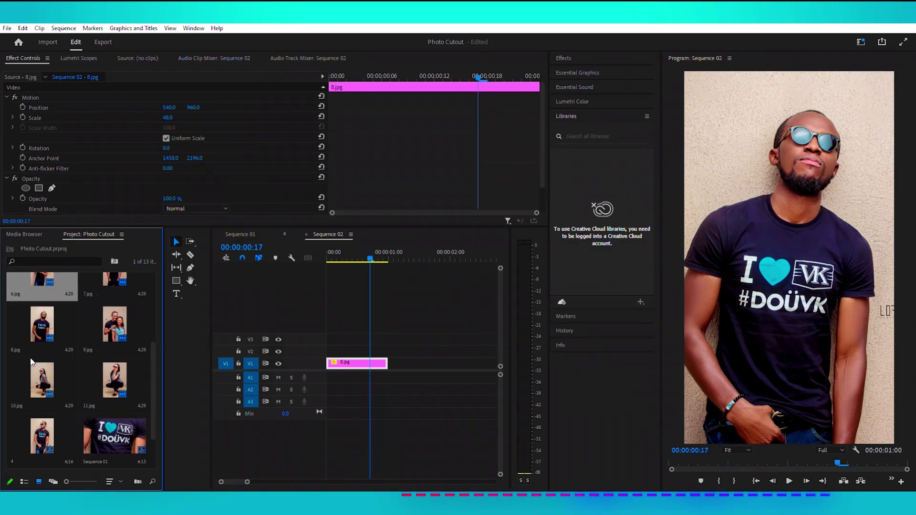
click(41, 374)
drag(42, 371, 373, 302)
key(shift+Right)
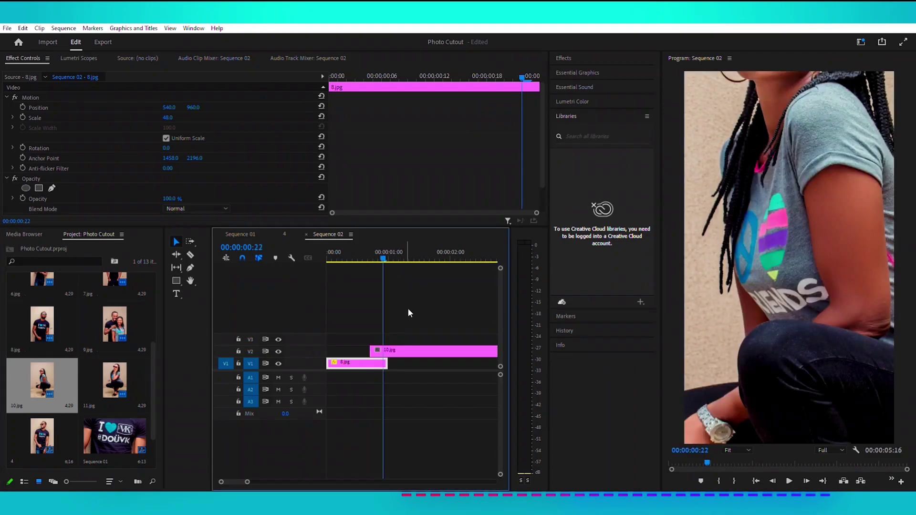
Step: Set the scale of the 10.jpg clip to 39 and shorten the clip to one second
click(404, 251)
click(419, 350)
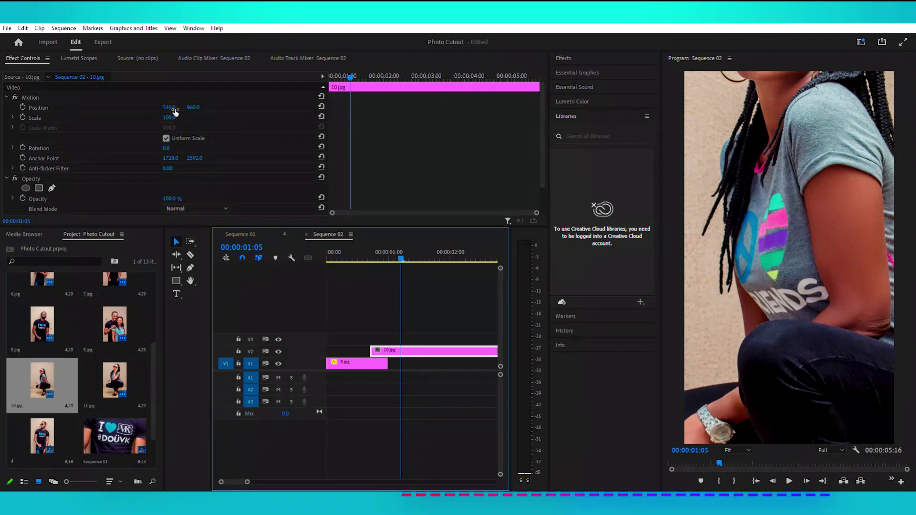
drag(169, 117, 140, 117)
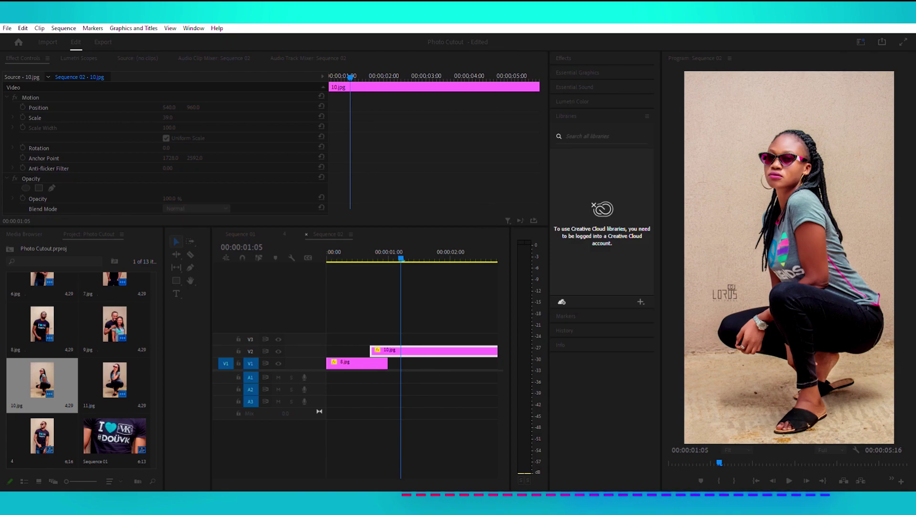
click(435, 299)
key(ctrl+z)
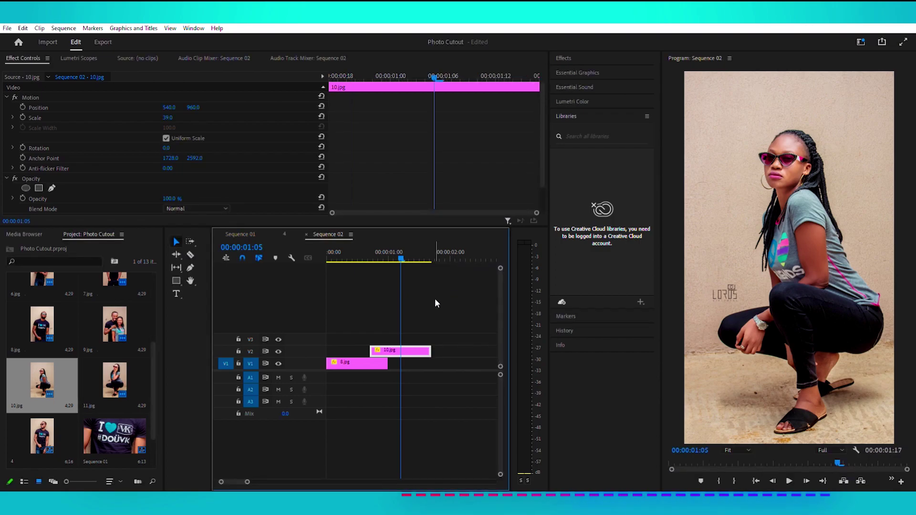
Step: Place 7.jpg on track V3 starting at 00:00:01:08, overlapping the end of 10.jpg
click(407, 251)
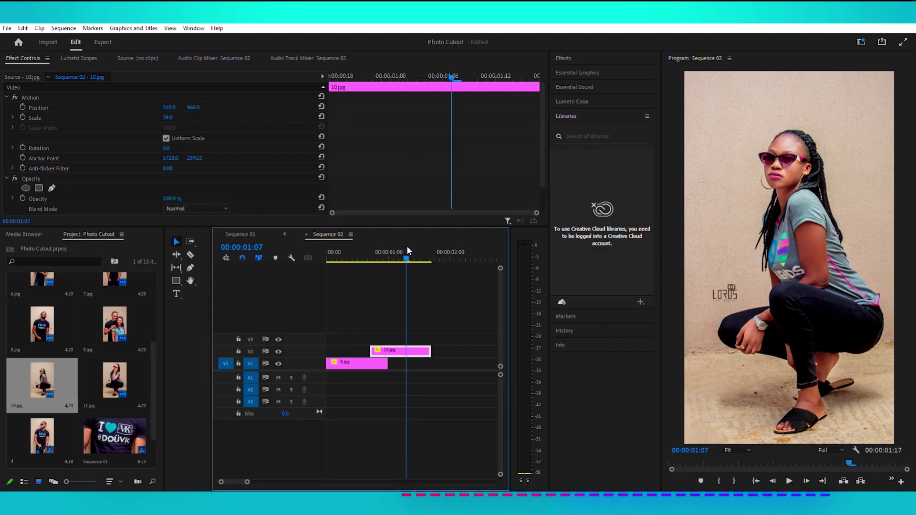
drag(408, 250, 411, 249)
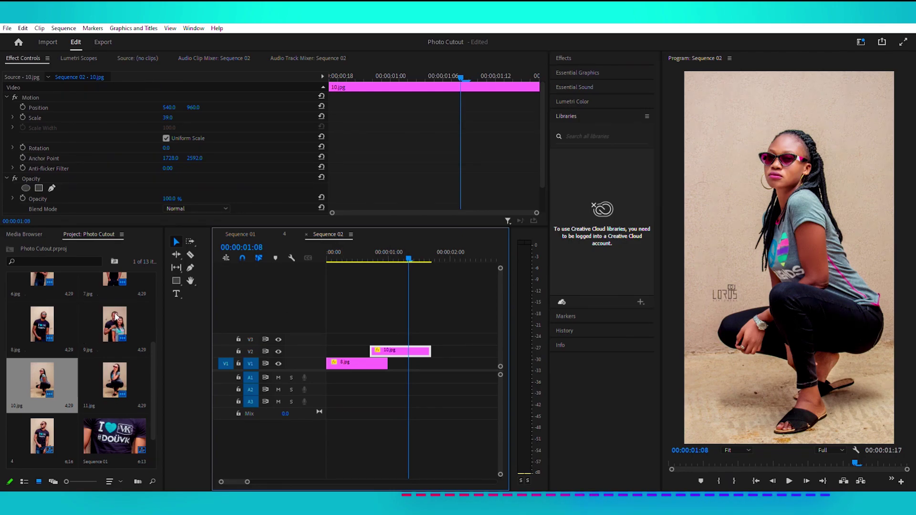
scroll(61, 363, down, 1)
scroll(62, 363, up, 2)
drag(114, 327, 411, 339)
Step: Set the scale of the 7.jpg clip to 40 and its duration to one second
click(424, 250)
click(448, 339)
drag(168, 118, 139, 118)
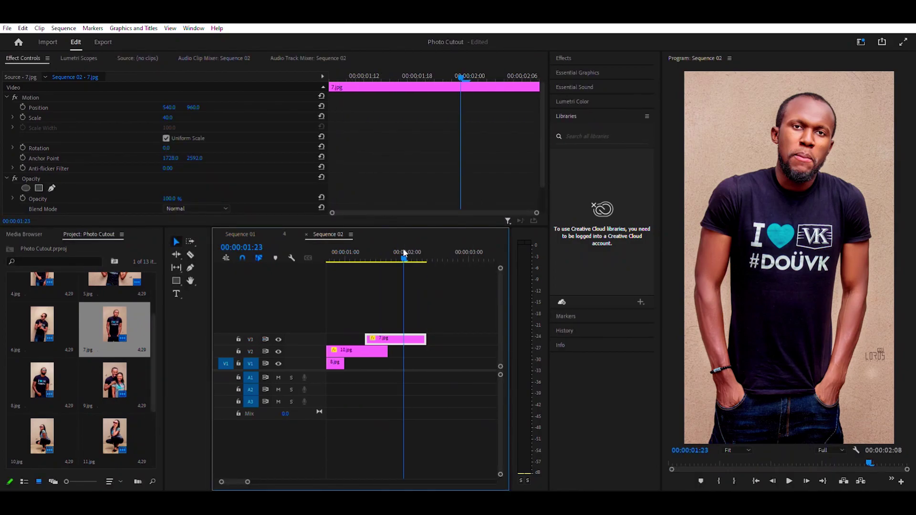
Step: Stack 11.jpg, 6.jpg, 5.jpg and 4.jpg on tracks V4 to V7 as overlapping one-second clips, scaling 5.jpg to 57 and 4.jpg to 39
scroll(47, 400, down, 3)
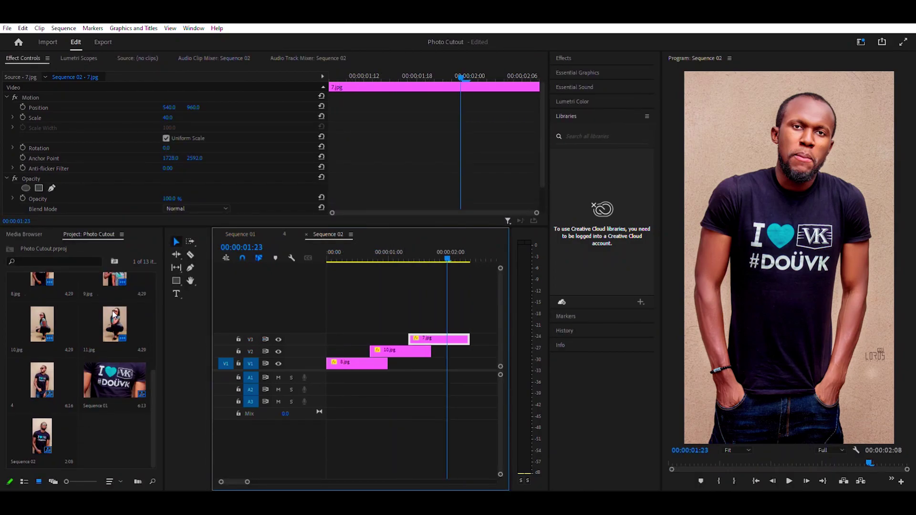
drag(115, 329, 377, 327)
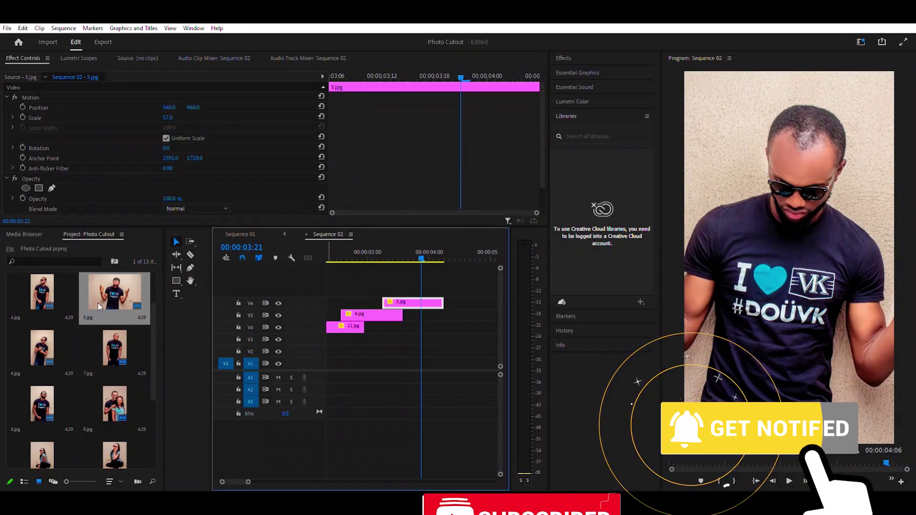
scroll(159, 379, down, 2)
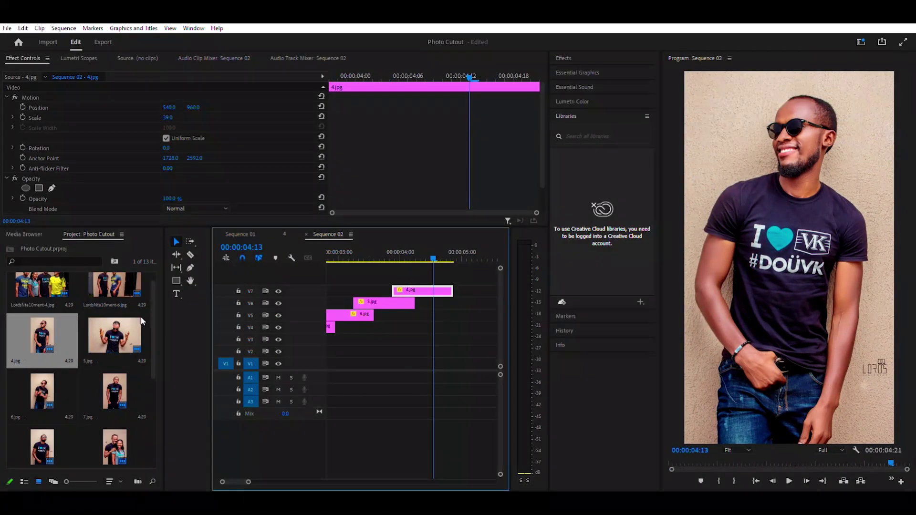
Step: Add LordsNta10ment-6.jpg on V8 at scale 56 and horizontal position 832, and place LordsNta10ment-4.jpg on V9
scroll(159, 377, down, 2)
click(114, 379)
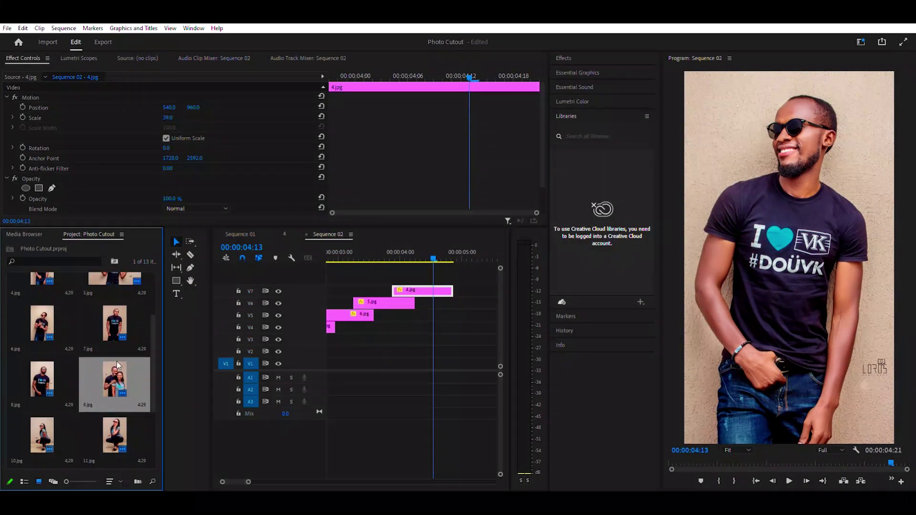
scroll(150, 363, down, 2)
scroll(147, 307, up, 2)
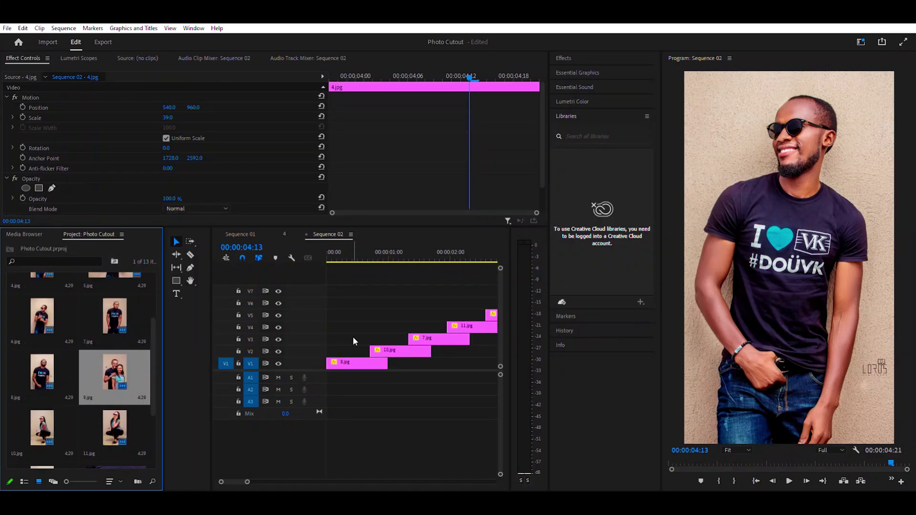
scroll(96, 411, down, 2)
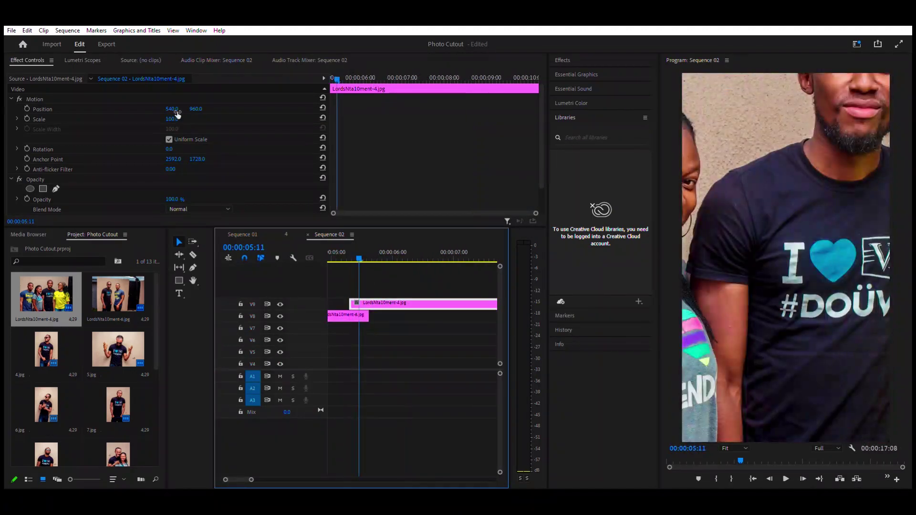
Step: Finish the stack with LordsNta10ment-4.jpg scaled down on V9 and a one-second 9.jpg at scale 38 on V10, and save the project
drag(173, 119, 138, 119)
click(370, 303)
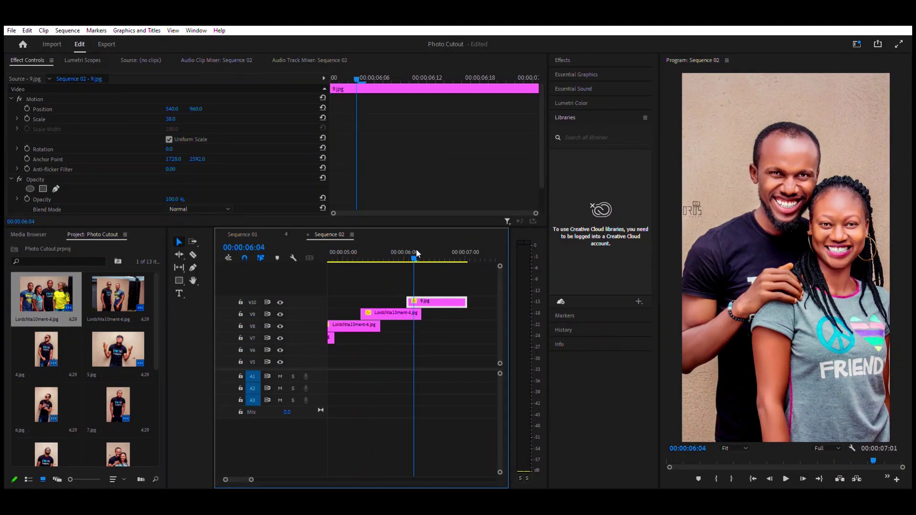
key(ctrl+s)
Step: Return to the start of the sequence and insert an empty video track directly above V2
drag(417, 254, 389, 253)
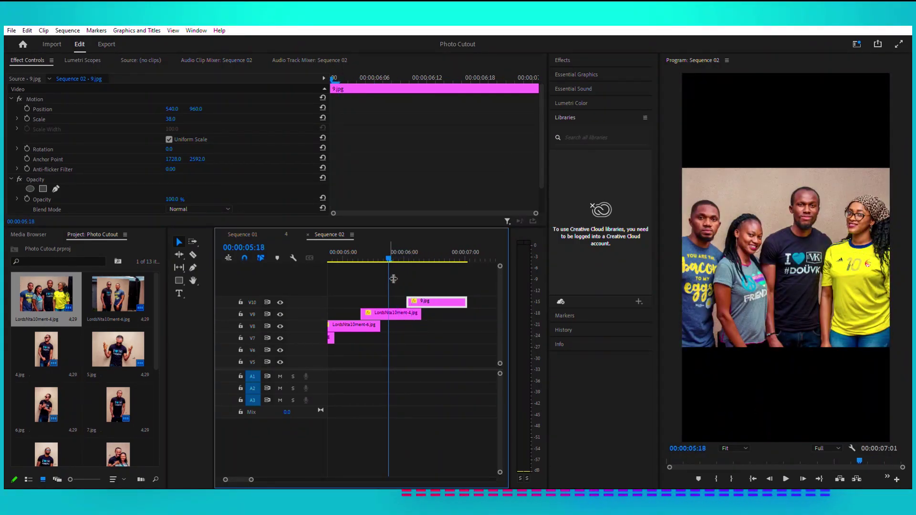
key(Home)
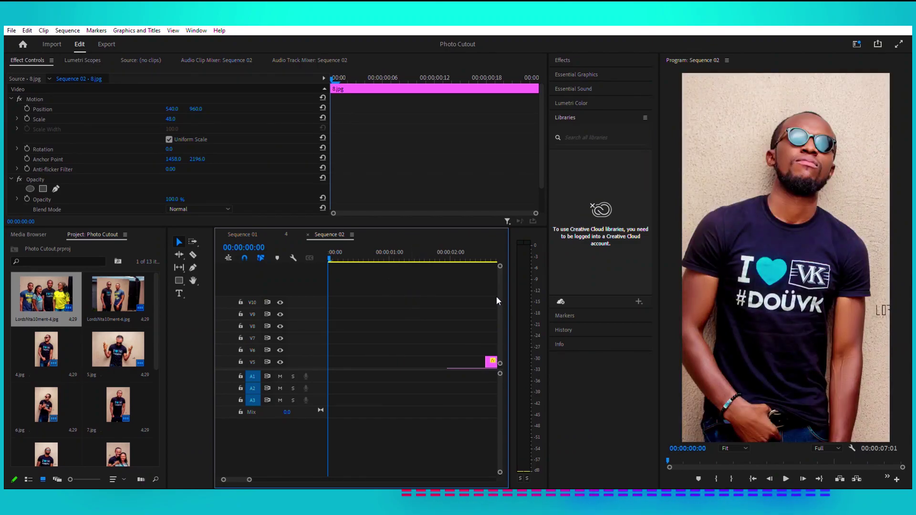
scroll(354, 328, down, 3)
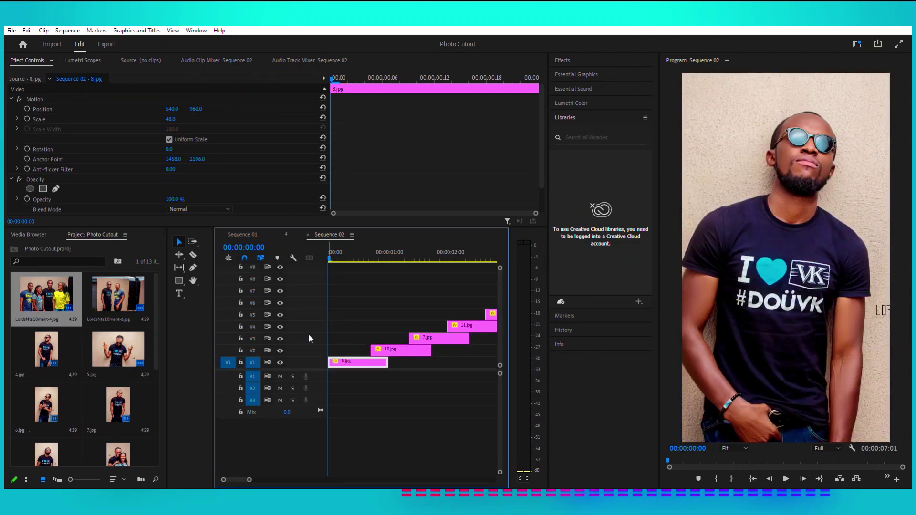
right_click(311, 348)
click(336, 360)
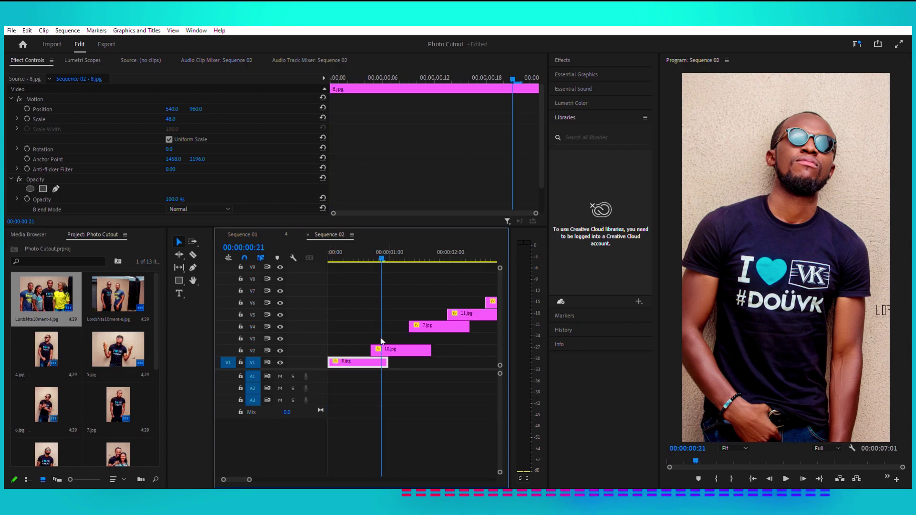
Step: Duplicate the 10.jpg clip onto track V3 and trim the copy's start to the end of 8.jpg
click(396, 346)
drag(396, 346, 398, 336)
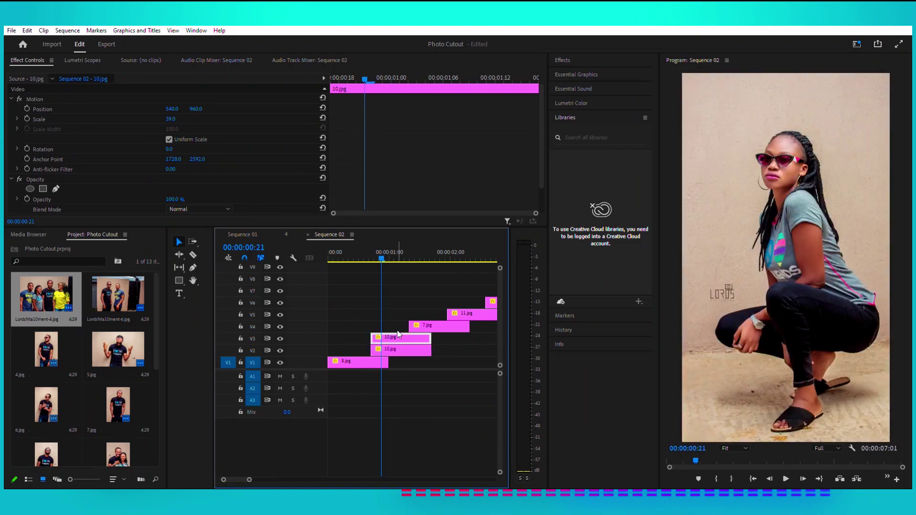
drag(382, 329, 395, 339)
Step: Split the 10.jpg clip on V2 at the end of 8.jpg and select its second part
key(c)
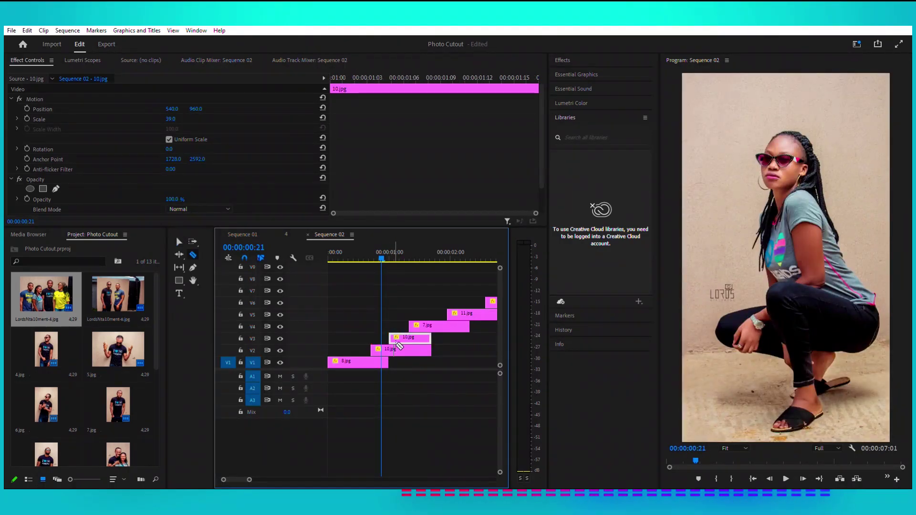
click(395, 347)
key(v)
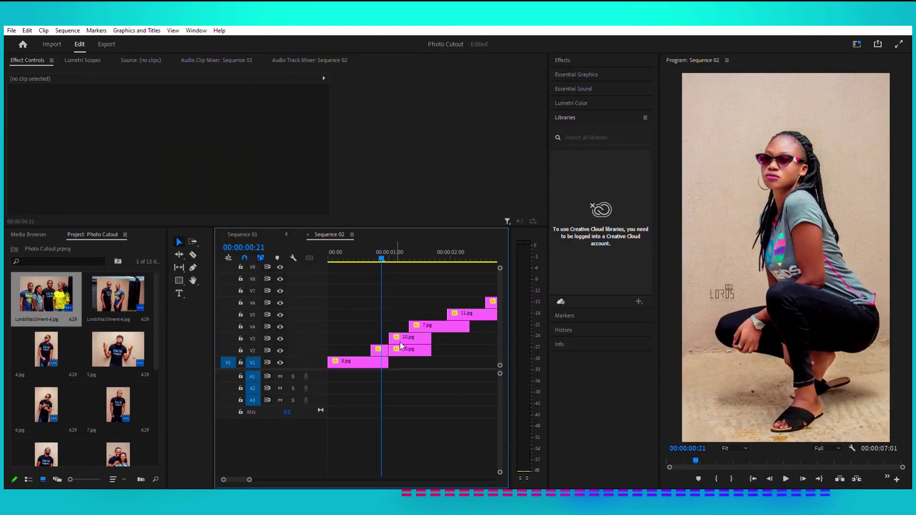
click(412, 345)
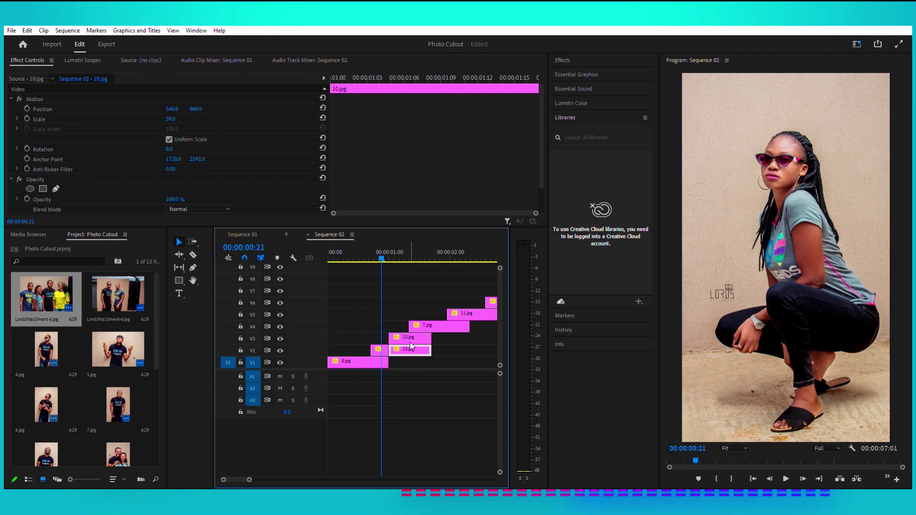
Step: Delete the part of 10.jpg on V2 past the end of 8.jpg and move the playhead to 00:00:00:20
key(Delete)
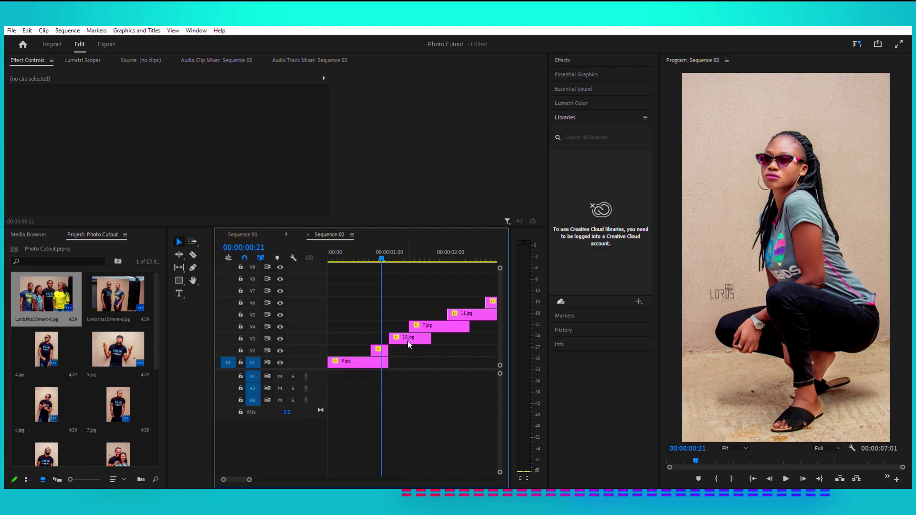
click(384, 252)
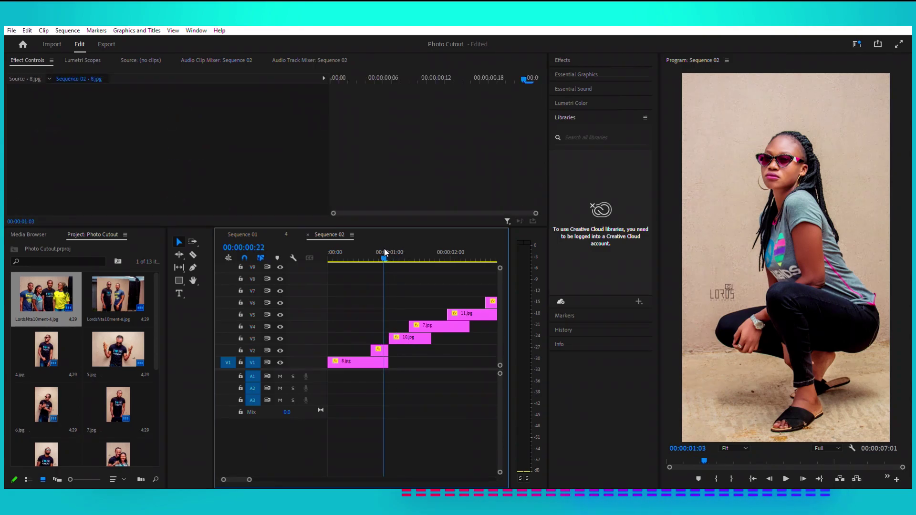
click(379, 248)
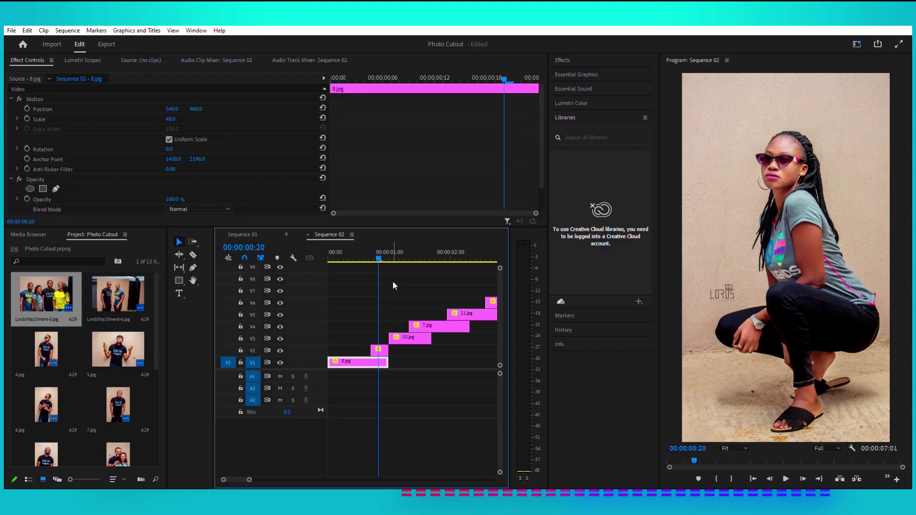
Step: Cut the crouching woman out of the short 10.jpg clip on V2 with a closed pen-drawn opacity mask traced around her outline
click(380, 348)
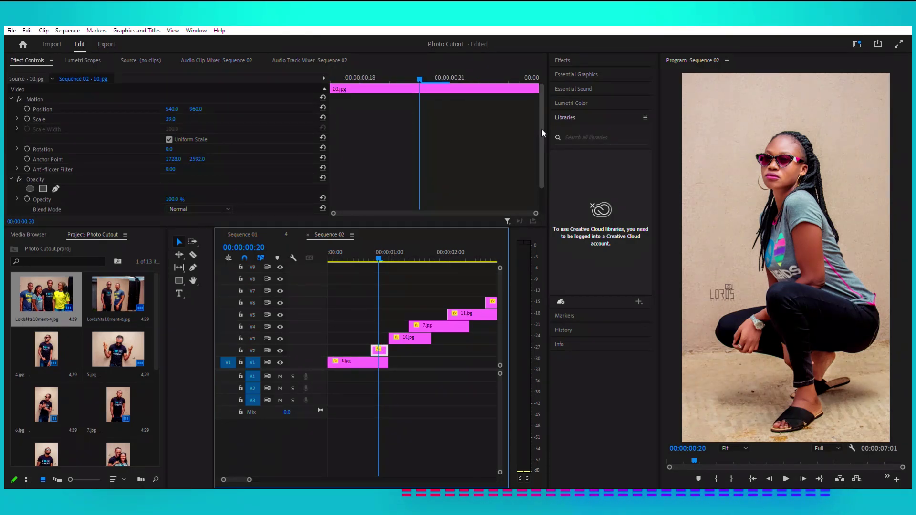
drag(543, 128, 544, 159)
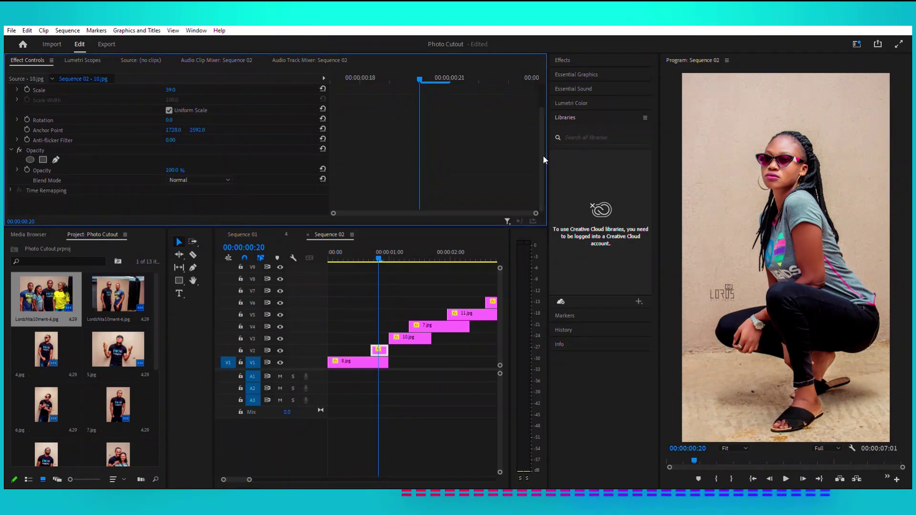
click(56, 159)
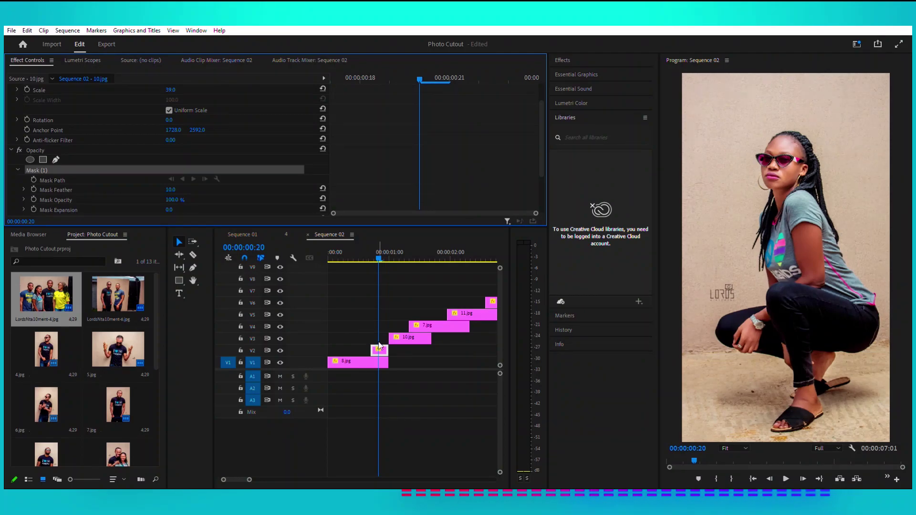
click(773, 422)
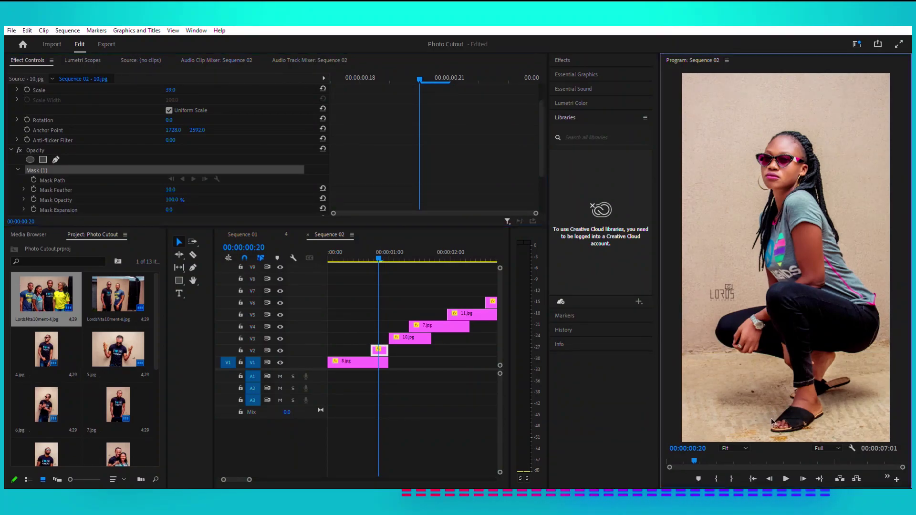
click(795, 385)
click(727, 347)
click(714, 332)
click(754, 308)
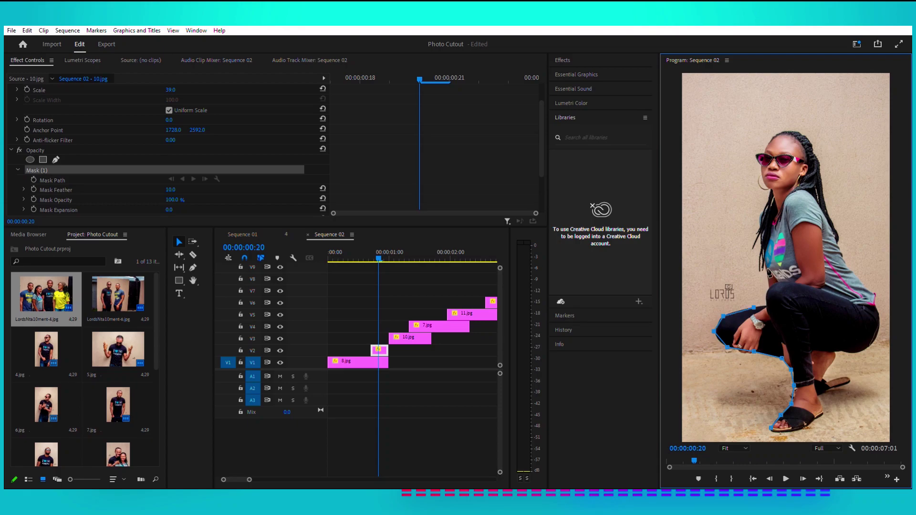
click(765, 297)
click(767, 278)
click(759, 222)
click(767, 201)
click(763, 183)
click(756, 155)
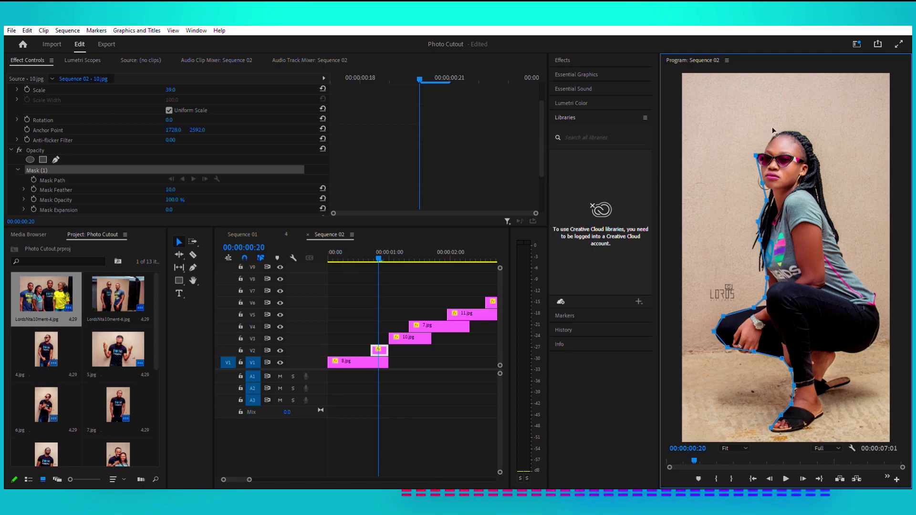
click(773, 136)
click(796, 131)
click(823, 188)
click(850, 269)
click(876, 302)
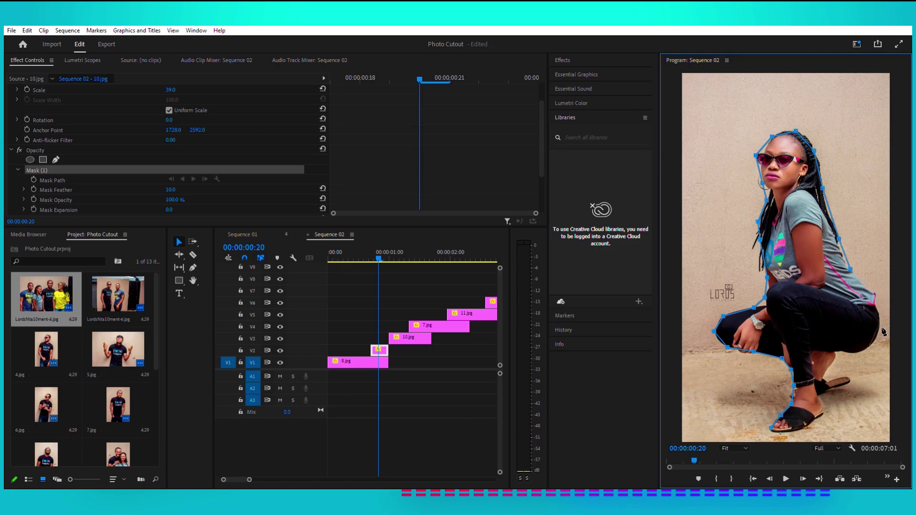
click(877, 334)
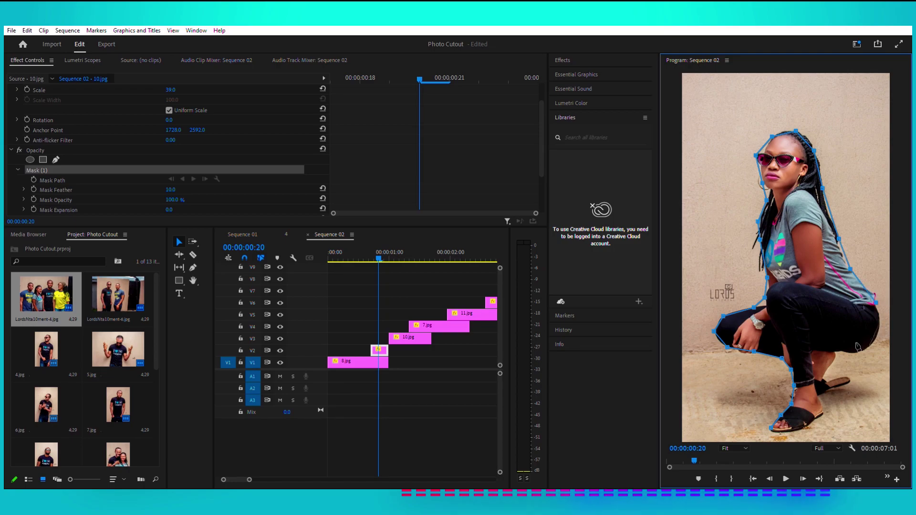
click(857, 354)
click(837, 353)
click(825, 374)
click(850, 378)
click(839, 390)
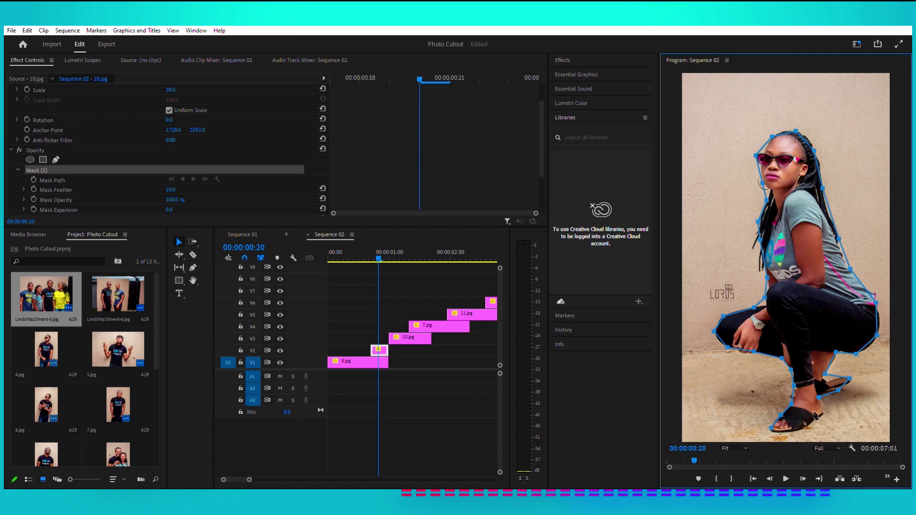
click(797, 433)
click(773, 424)
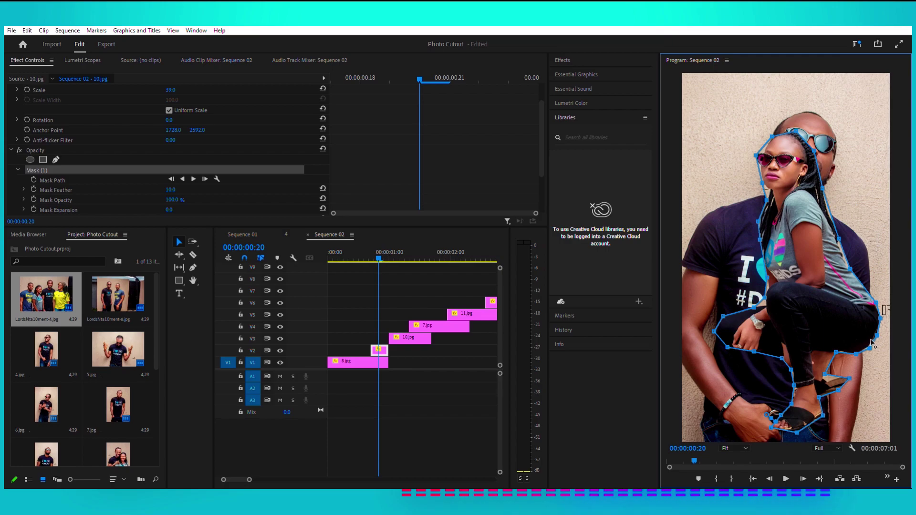
Step: Return the playhead to the start of the sequence and save the project
drag(370, 251, 282, 253)
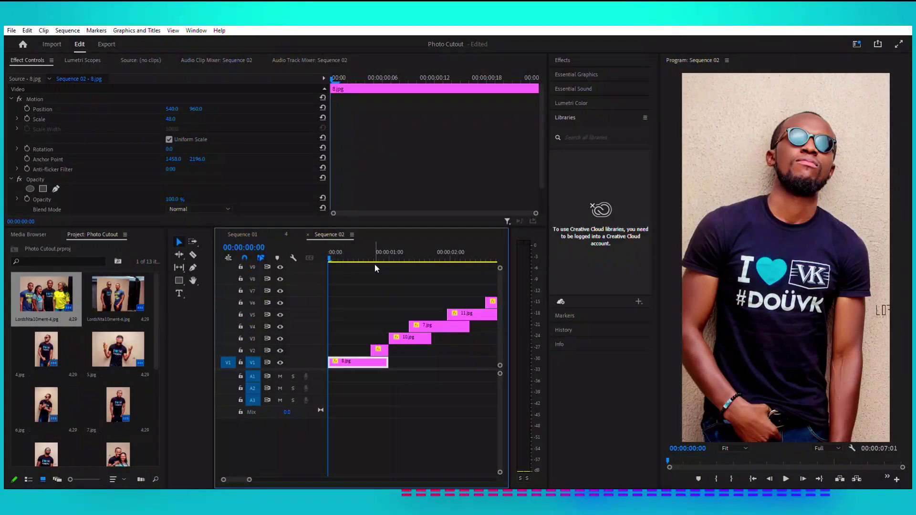
key(ctrl+s)
click(333, 248)
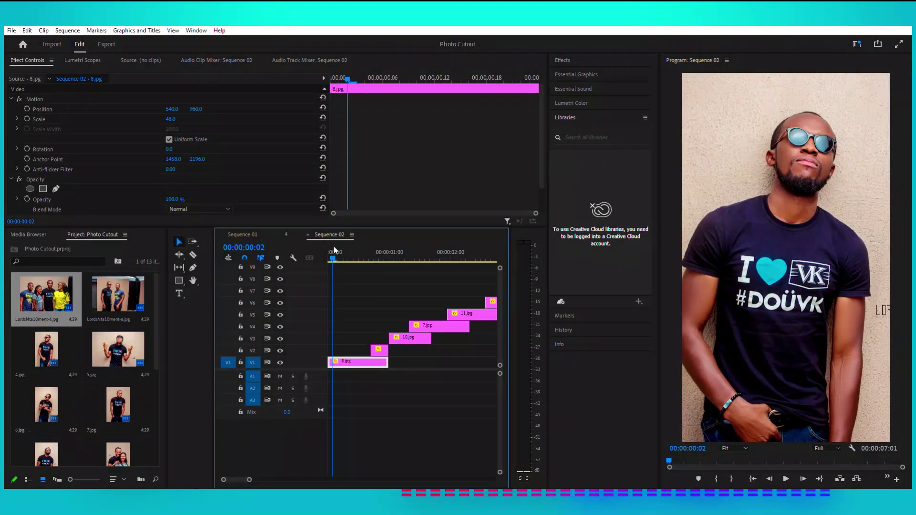
drag(331, 248, 322, 260)
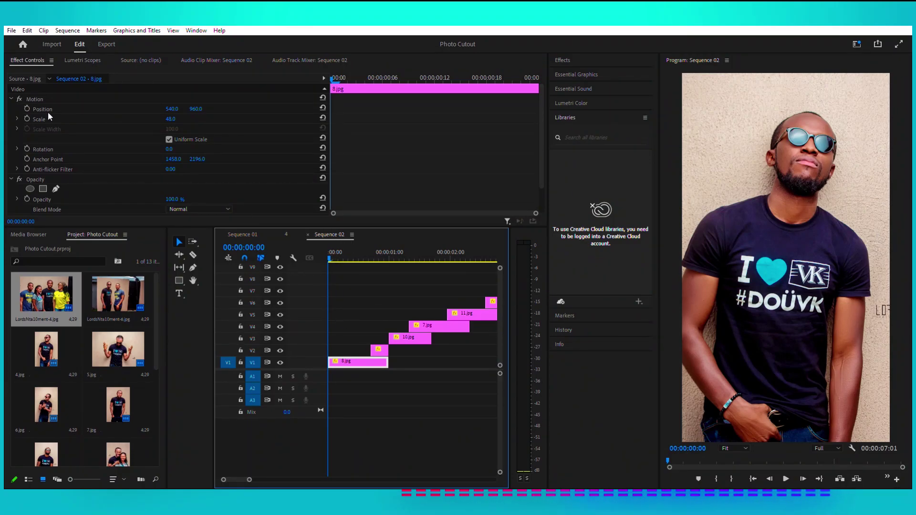
Step: Animate a slow zoom-in on 8.jpg with a scale keyframe of 48 at its start and a larger one at its end
click(27, 118)
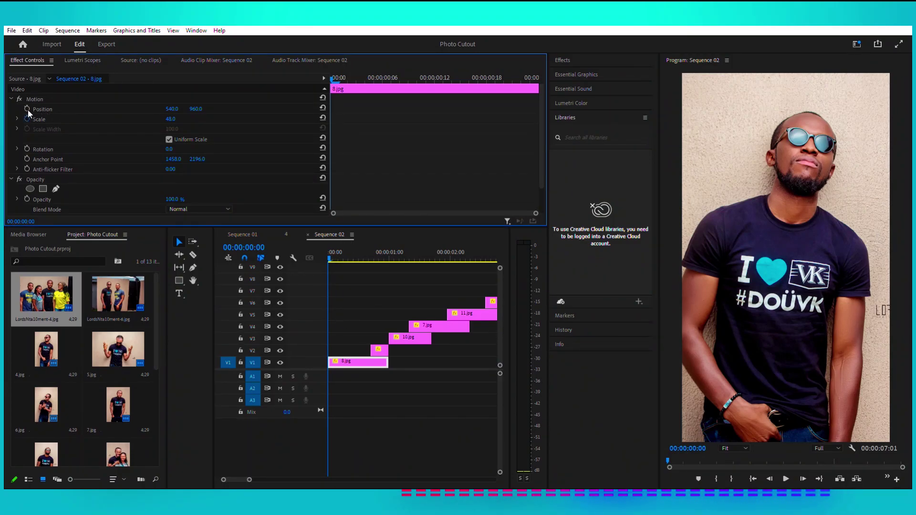
click(365, 250)
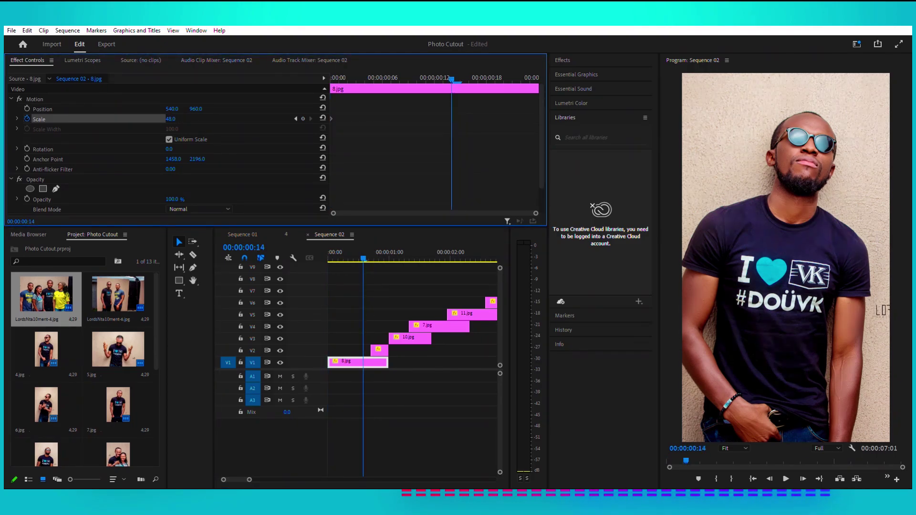
drag(170, 119, 172, 119)
drag(451, 118, 531, 118)
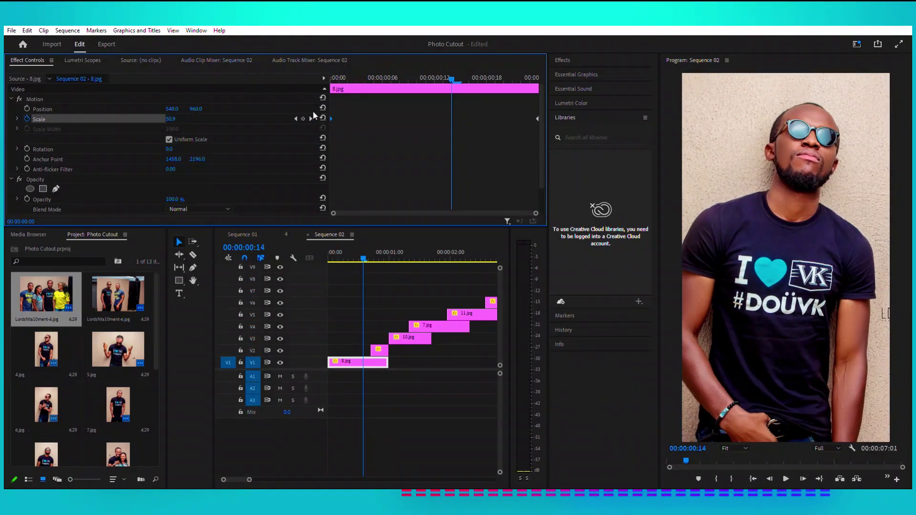
Step: Save the project and play the sequence from the start to check the zoom and the first cutout
click(353, 247)
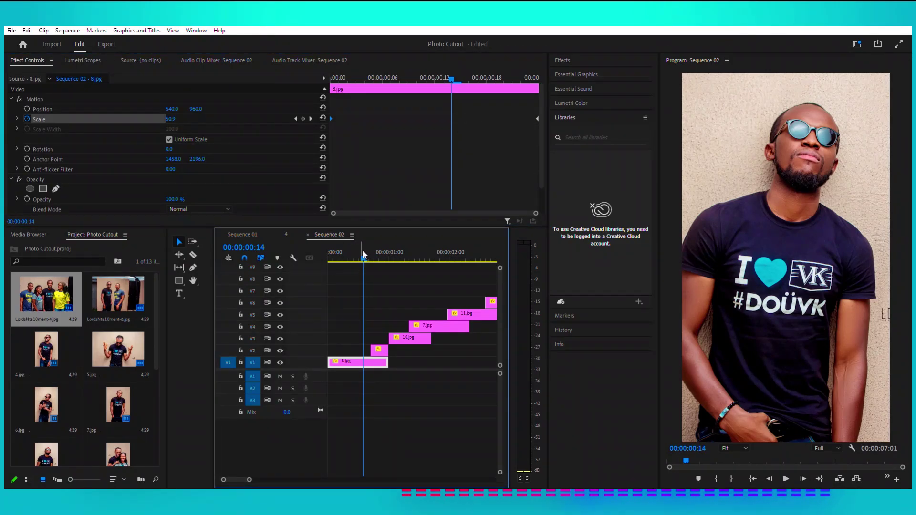
key(ctrl+s)
key(space)
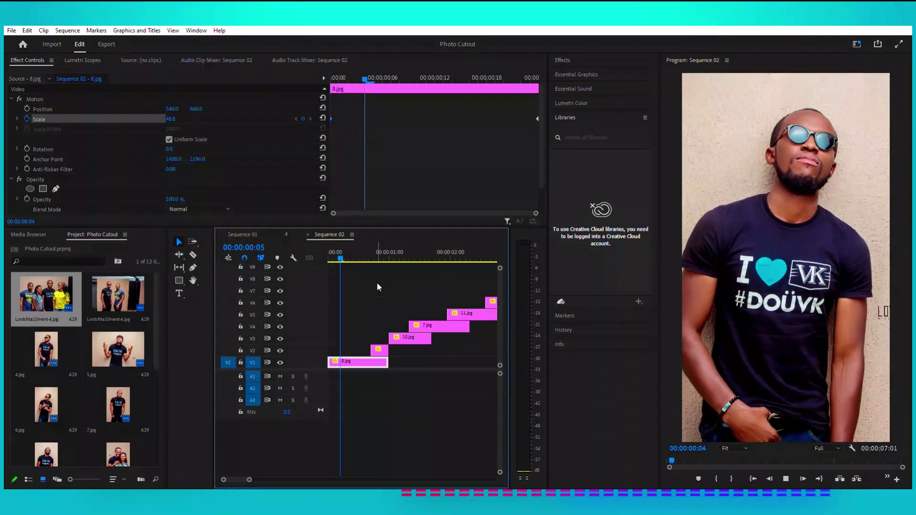
key(space)
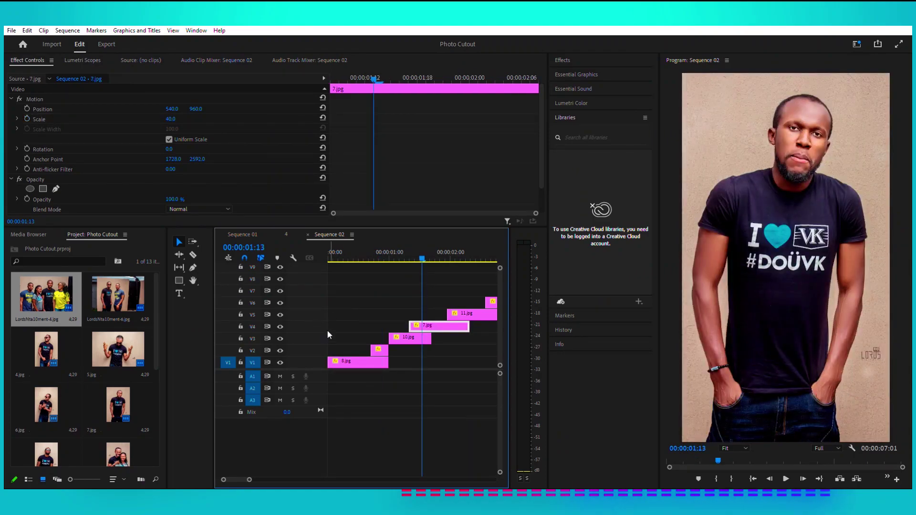
Step: Insert an empty video track above V4 and duplicate 7.jpg onto V5, trimming the copy's start to the end of 10.jpg
key(ctrl+z)
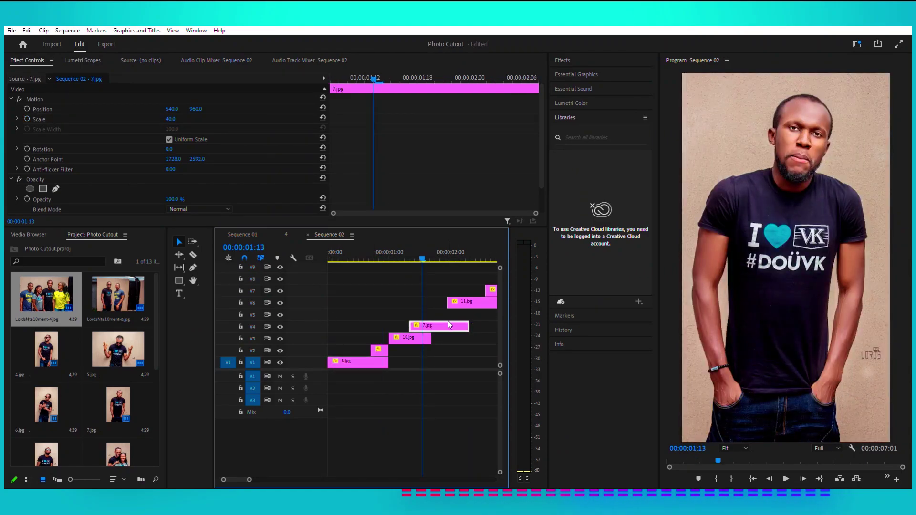
drag(435, 322, 435, 313)
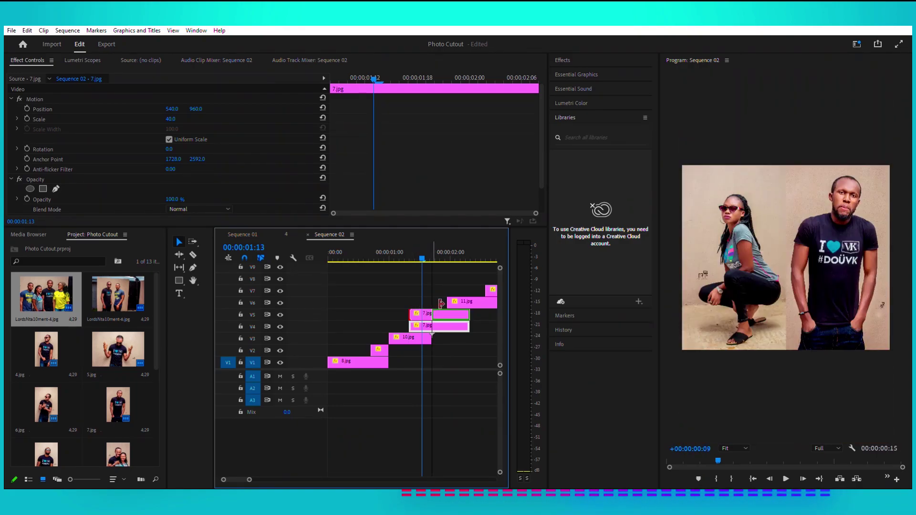
key(ctrl+z)
Step: Split the 7.jpg clip on V4 at the end of 10.jpg and delete its second part
key(c)
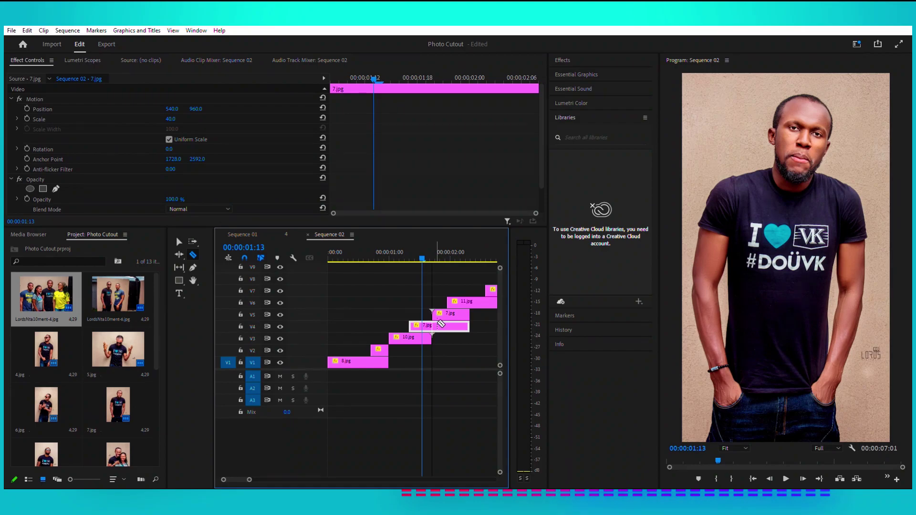
click(437, 326)
key(v)
click(454, 325)
key(Delete)
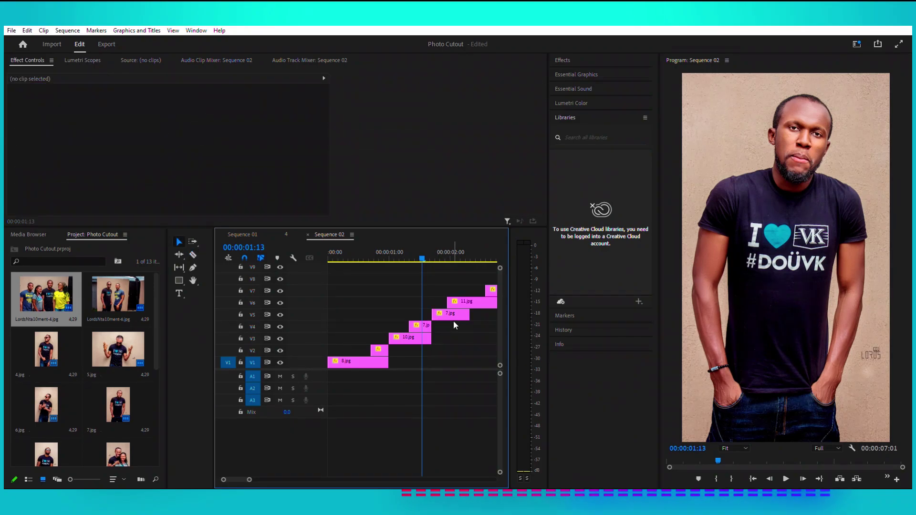
Step: Cut the standing man out of the short 7.jpg clip on V4 with a closed pen-drawn opacity mask traced around his outline
click(426, 326)
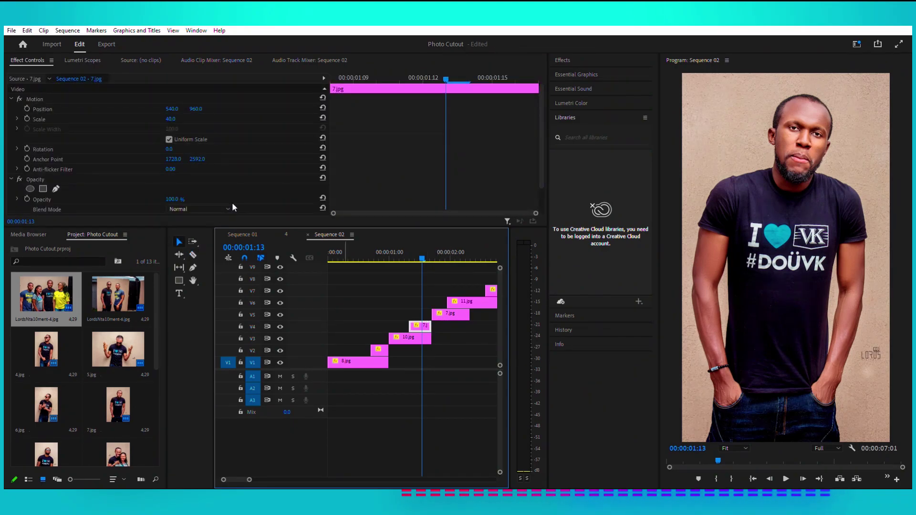
click(56, 189)
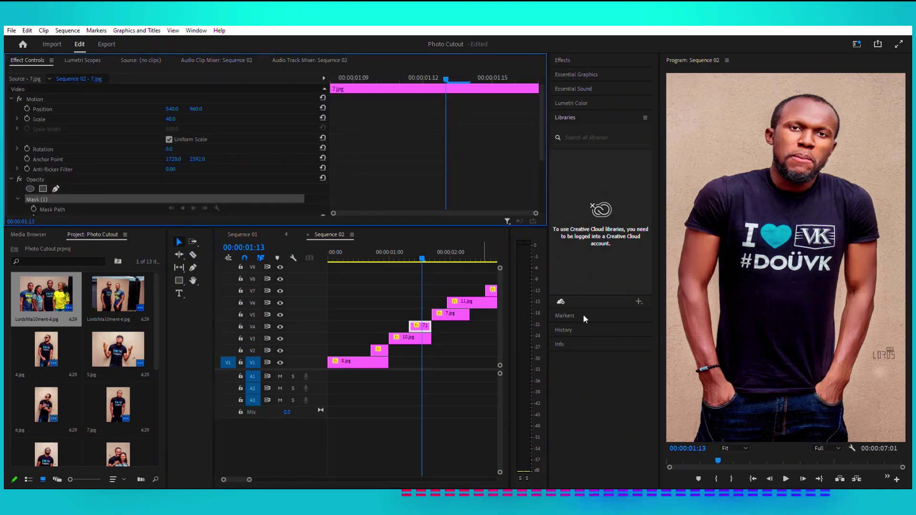
click(706, 440)
click(712, 405)
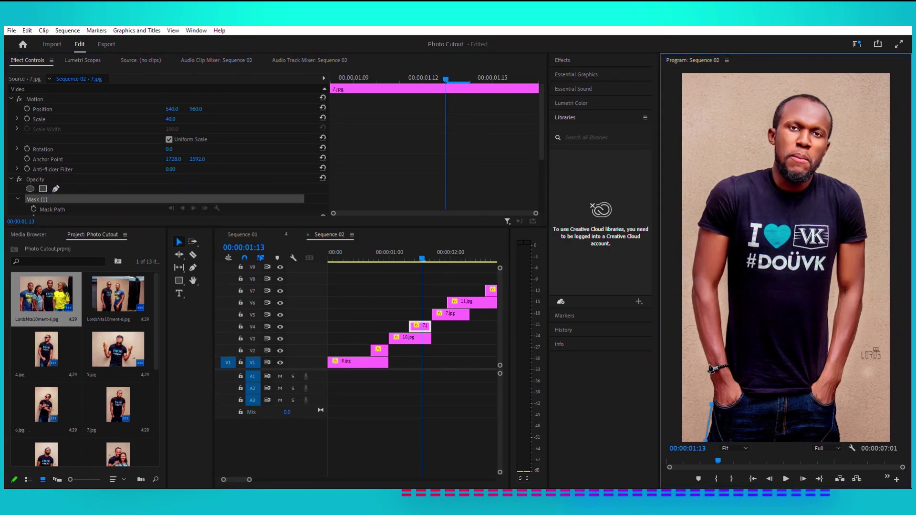
click(708, 374)
click(694, 310)
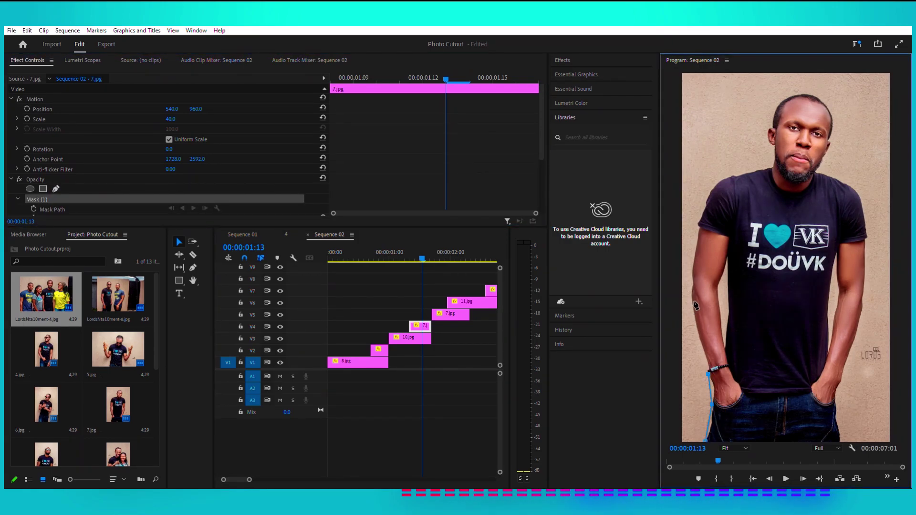
click(696, 252)
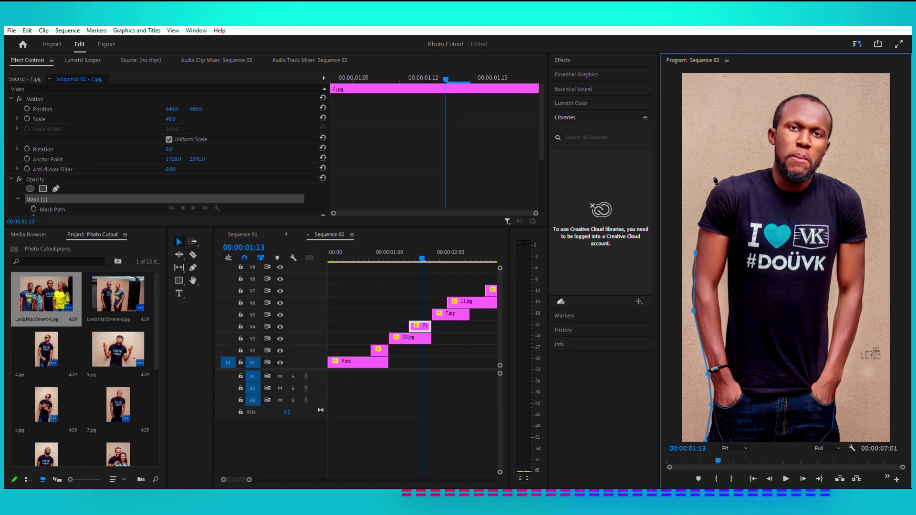
click(697, 223)
click(713, 186)
click(732, 172)
click(771, 165)
click(773, 148)
click(762, 137)
click(773, 110)
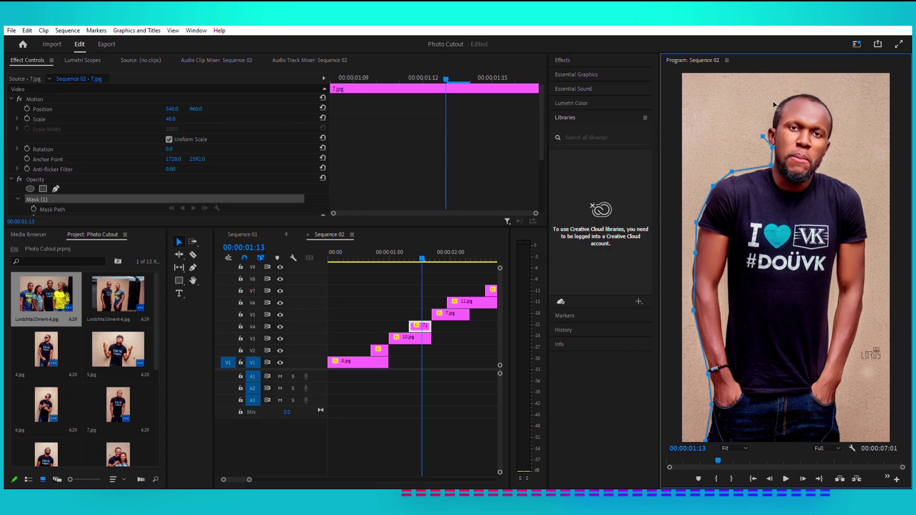
click(801, 92)
click(823, 100)
click(834, 129)
click(828, 153)
click(819, 170)
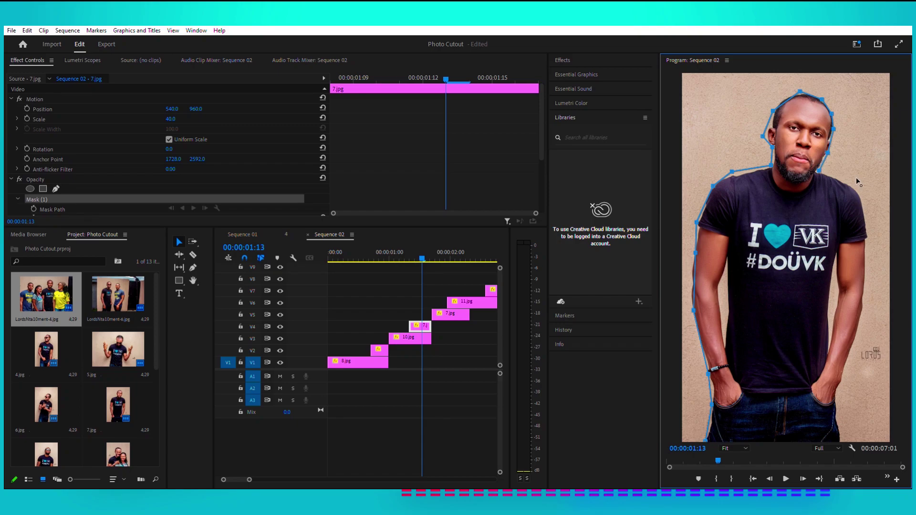
click(856, 187)
click(864, 207)
click(867, 245)
click(852, 351)
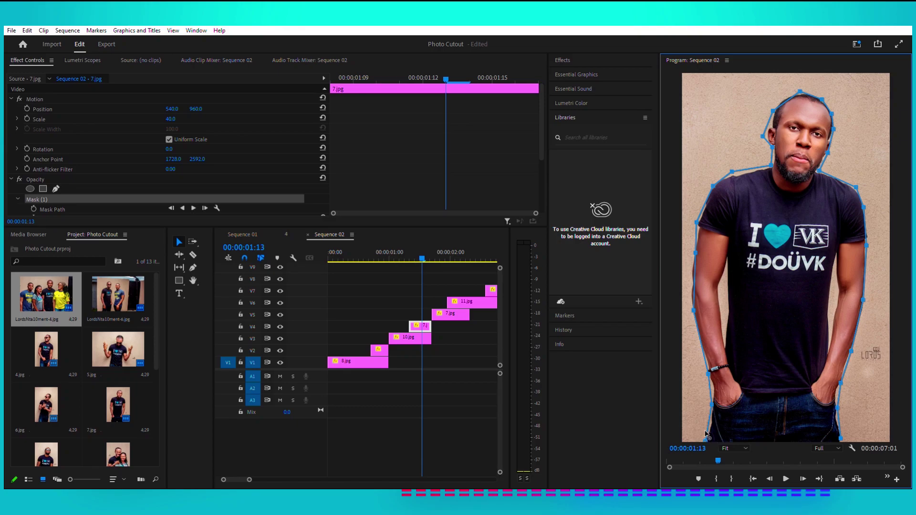
click(706, 433)
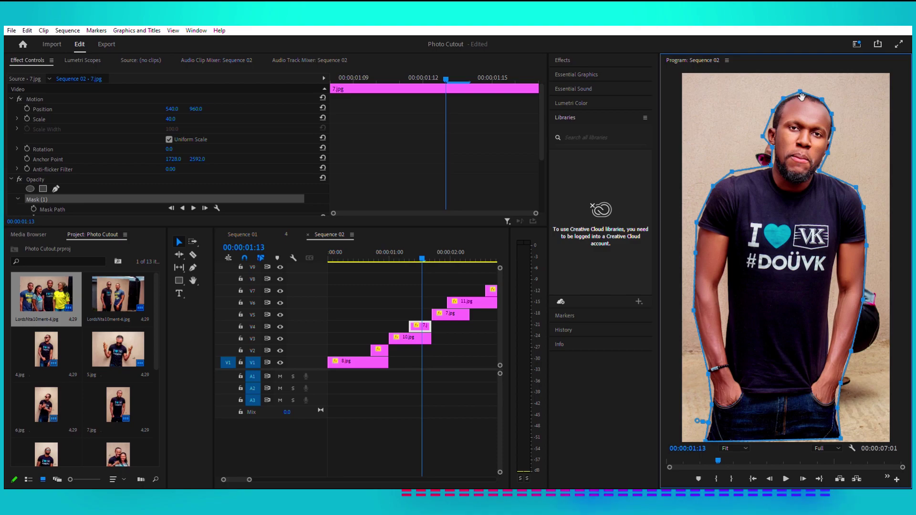
Step: Save the project and scrub through the first clips, from 8.jpg to the masked 7.jpg clip, to check the cutouts
click(400, 245)
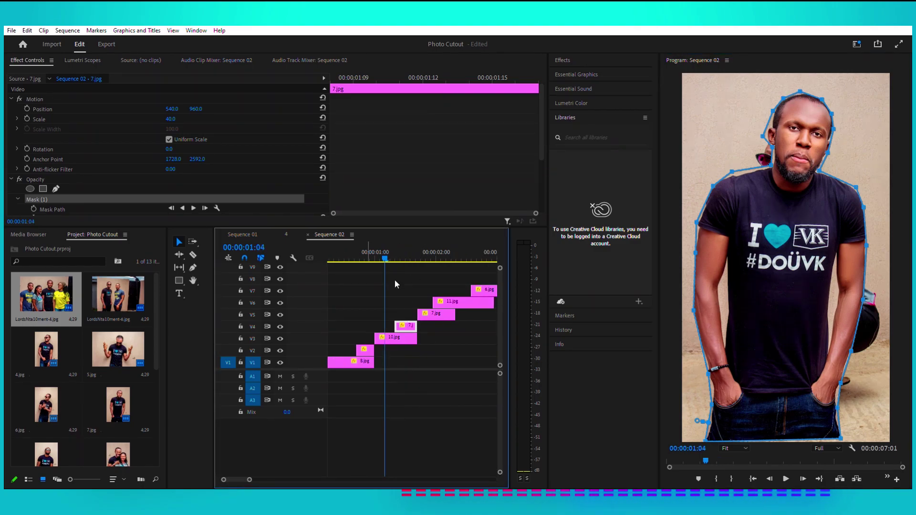
click(365, 252)
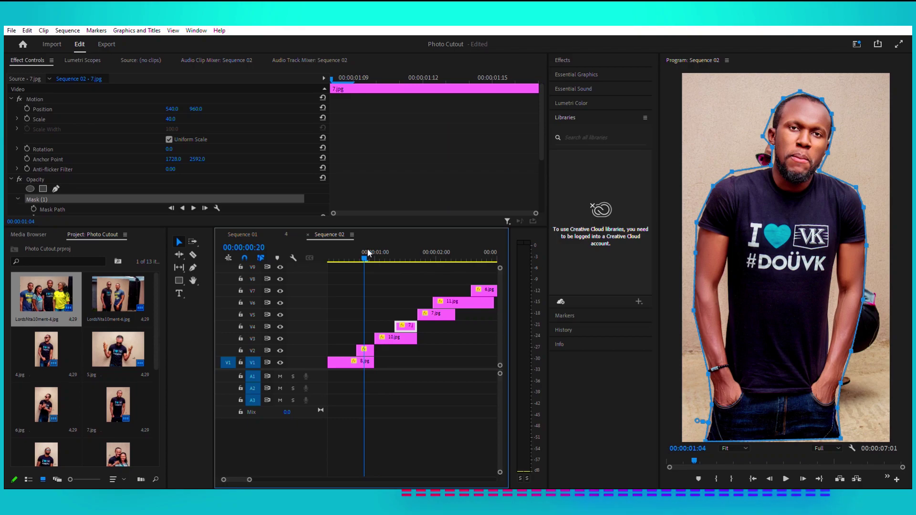
key(ctrl+s)
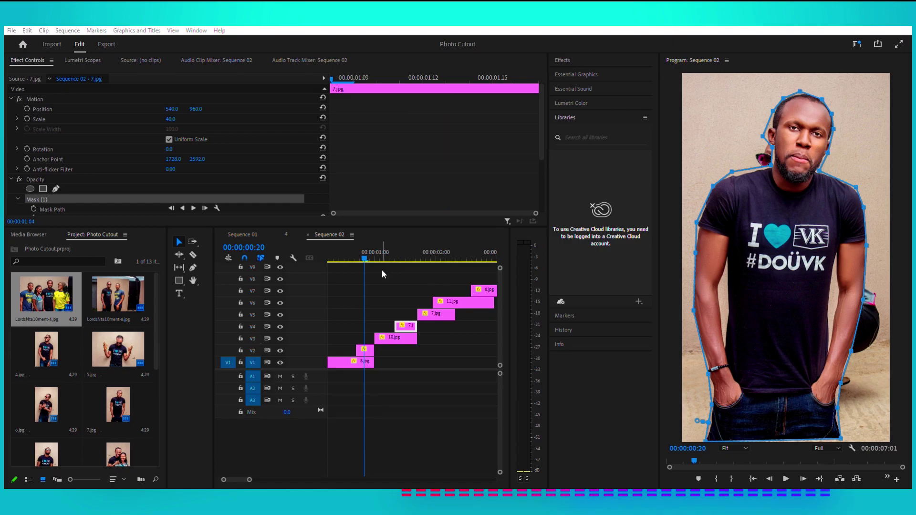
click(397, 253)
drag(404, 247, 382, 272)
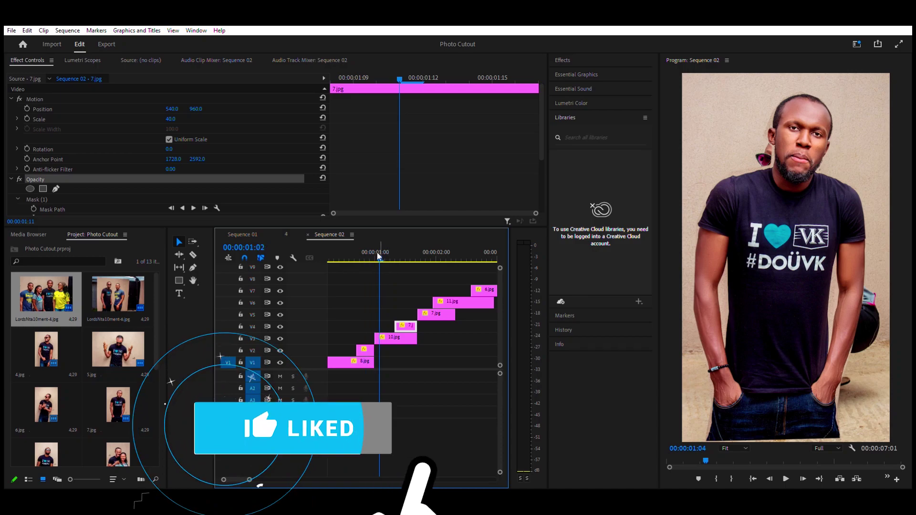
Step: Cut the man in sunglasses out of the short 6.jpg clip on V8 with a closed opacity mask traced around his outline
click(387, 337)
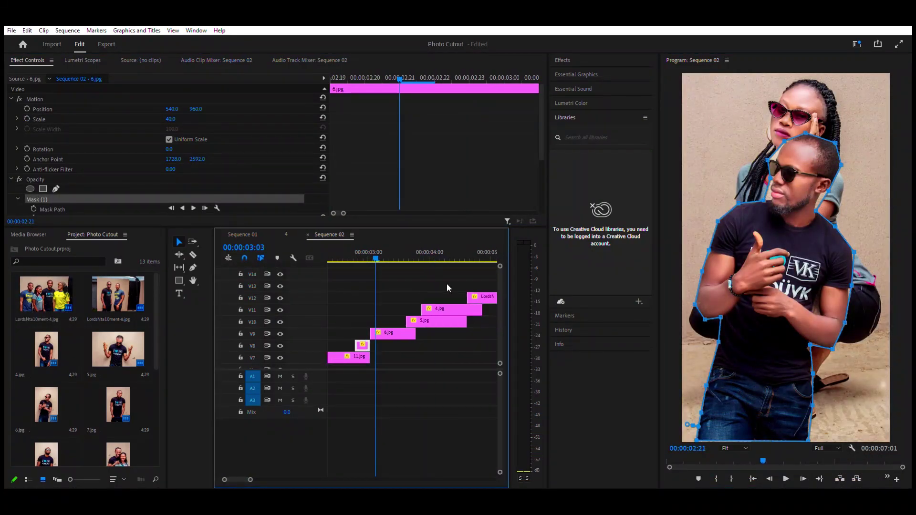
click(393, 334)
click(365, 258)
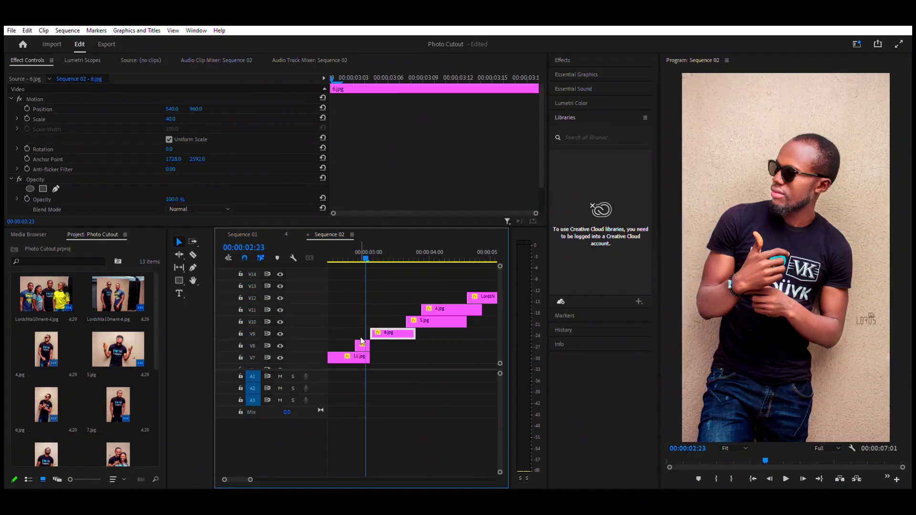
click(363, 345)
click(37, 200)
click(797, 135)
click(822, 136)
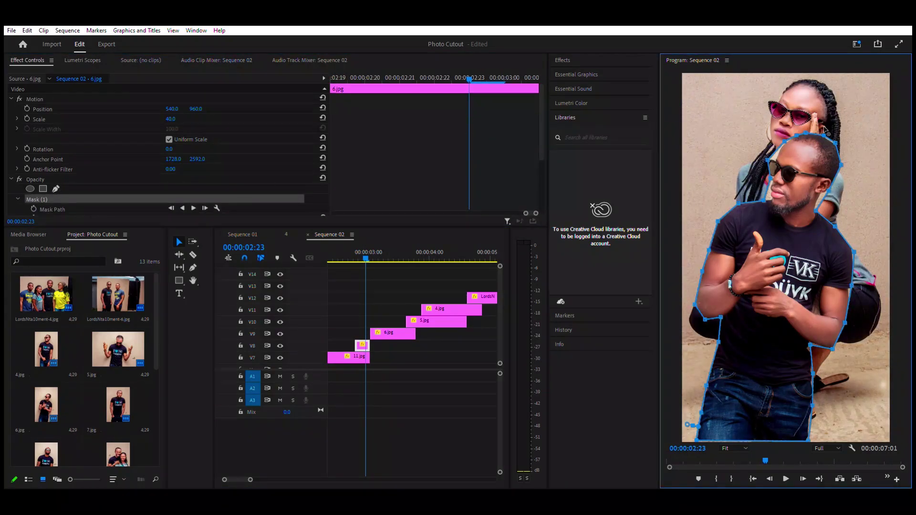
Step: Scrub back over the masked 6.jpg clip and check how it sits above the 11.jpg clip on V7
drag(366, 258, 362, 251)
scroll(382, 296, up, 3)
scroll(382, 294, down, 3)
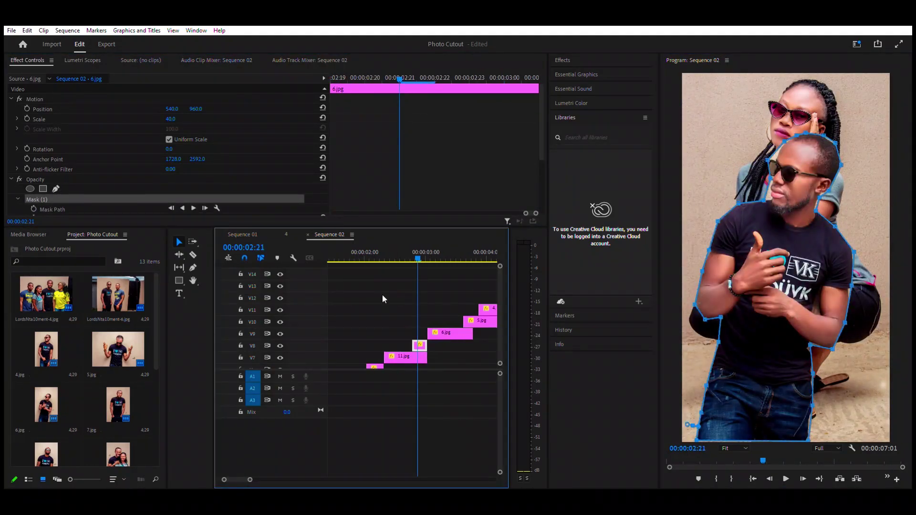
click(405, 362)
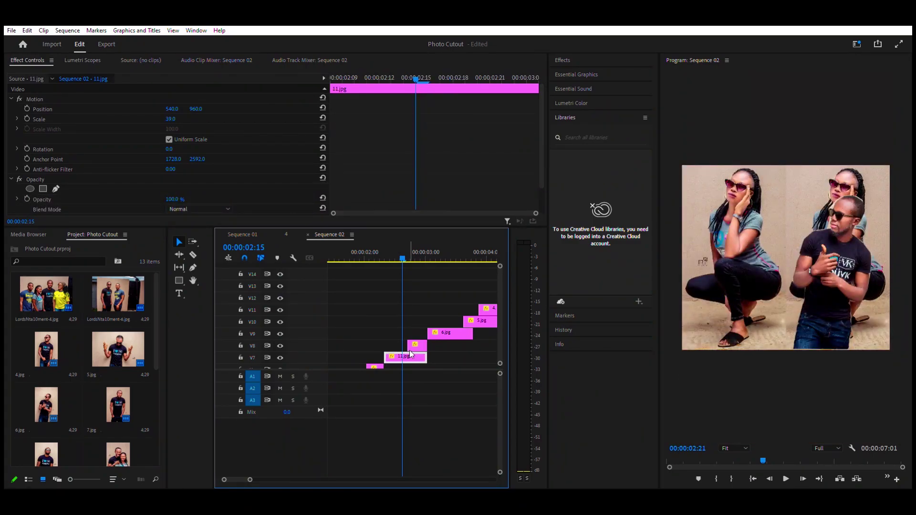
scroll(428, 272, down, 2)
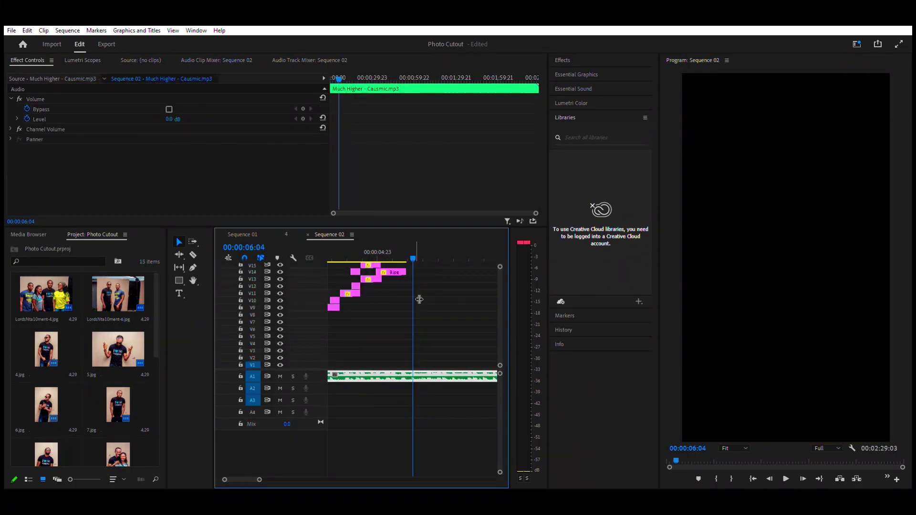
Step: Scrub the closing photos and play the sequence to check it with the music
drag(405, 245, 387, 249)
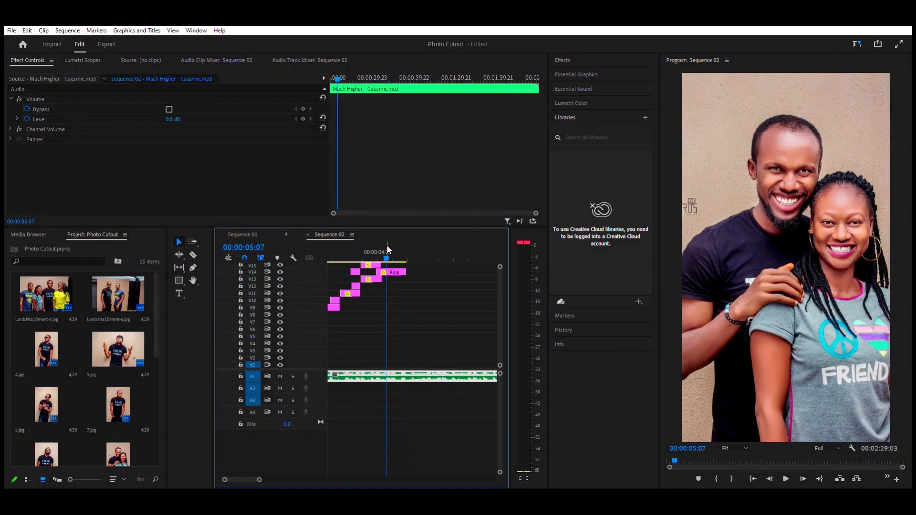
key(backslash)
key(Home)
key(space)
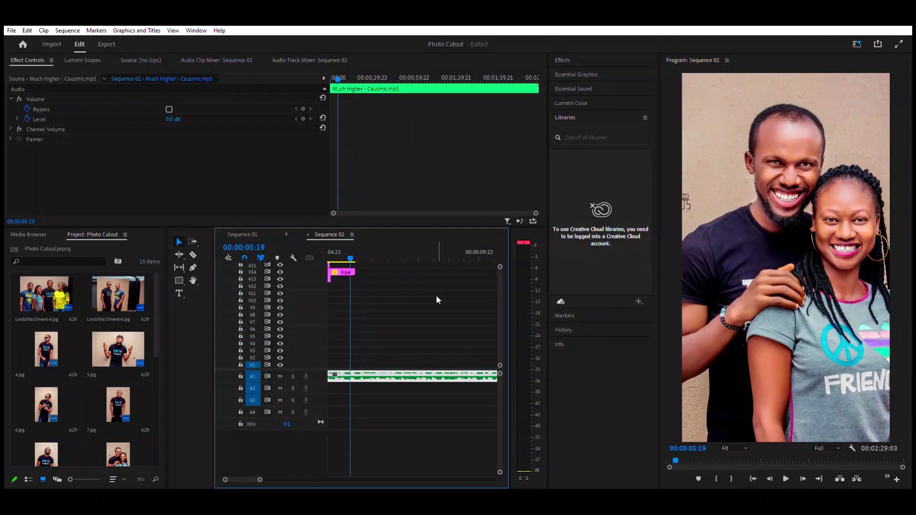
Step: Split the music clip on A1 at the end of the last photo and delete the part after it
key(c)
click(361, 372)
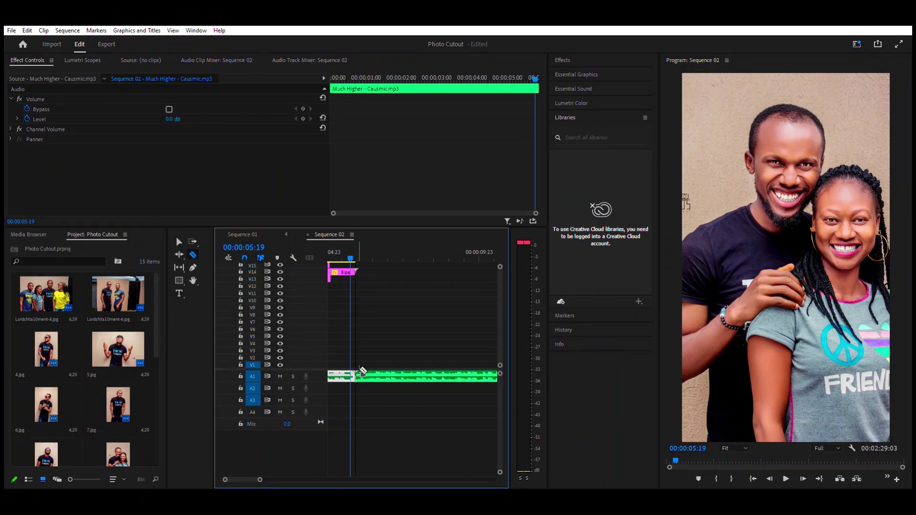
key(v)
click(384, 370)
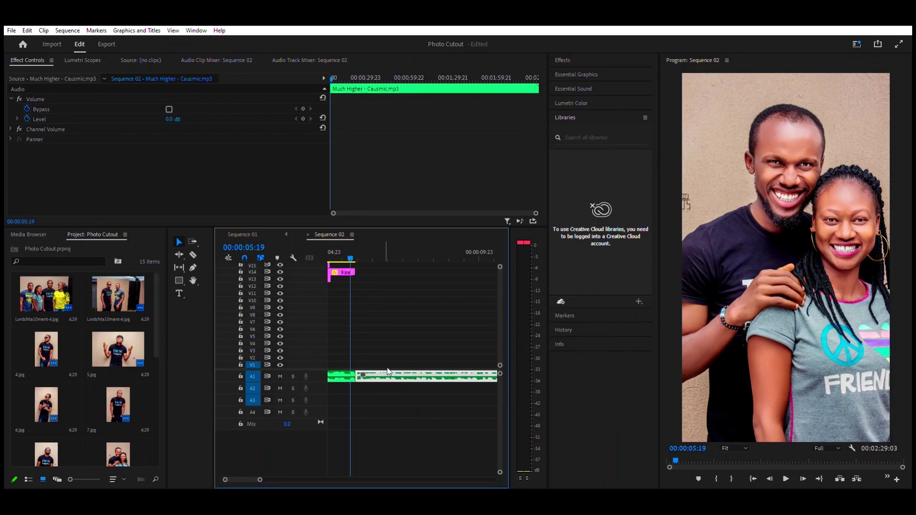
key(Delete)
Step: Play the whole sequence from the start to check the photos against the trimmed music
key(backslash)
key(Home)
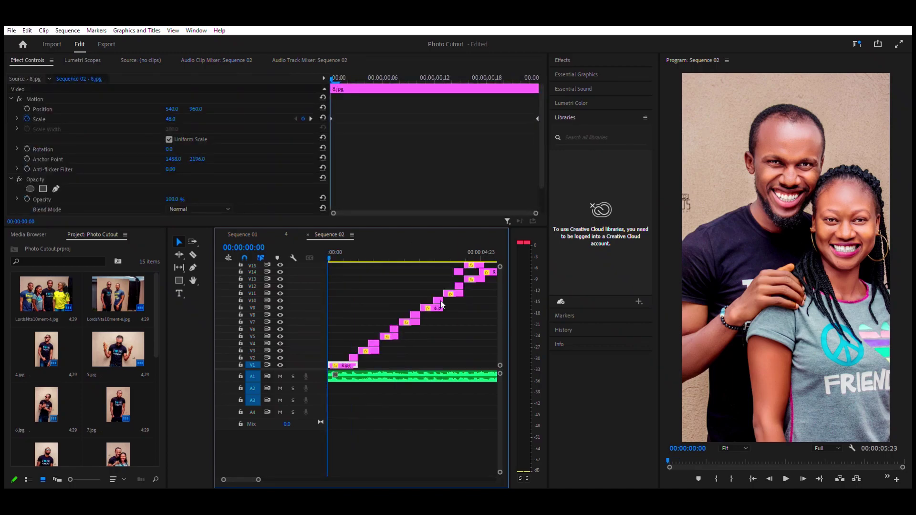
key(space)
key(minus)
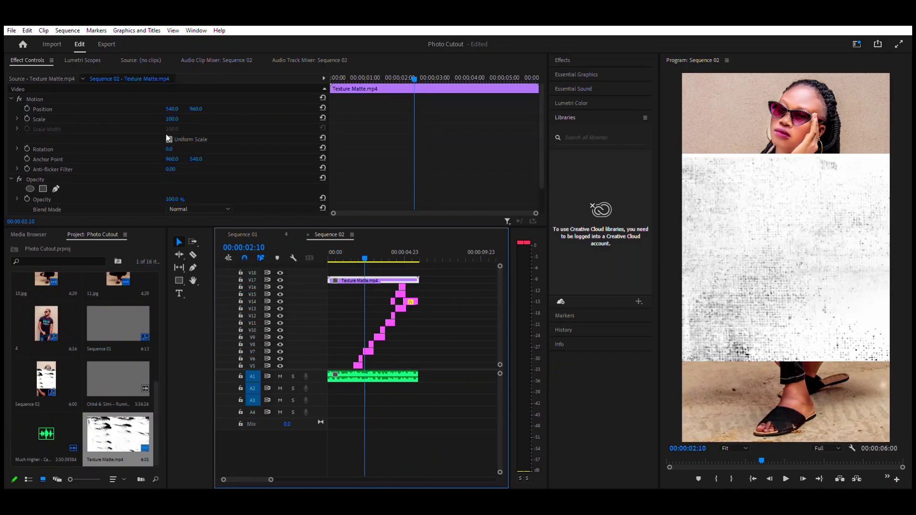
Step: Rotate the Texture Matte.mp4 clip on V17 by 90° and set its blend mode to Screen
mouse_move(172, 119)
mouse_down()
mouse_move(200, 119)
mouse_move(183, 111)
mouse_move(179, 131)
mouse_up()
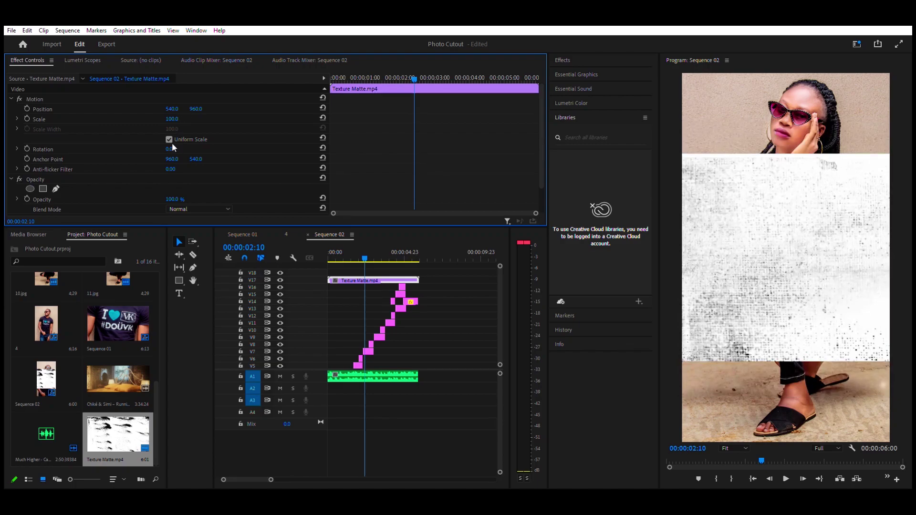
click(170, 148)
text(90)
key(Return)
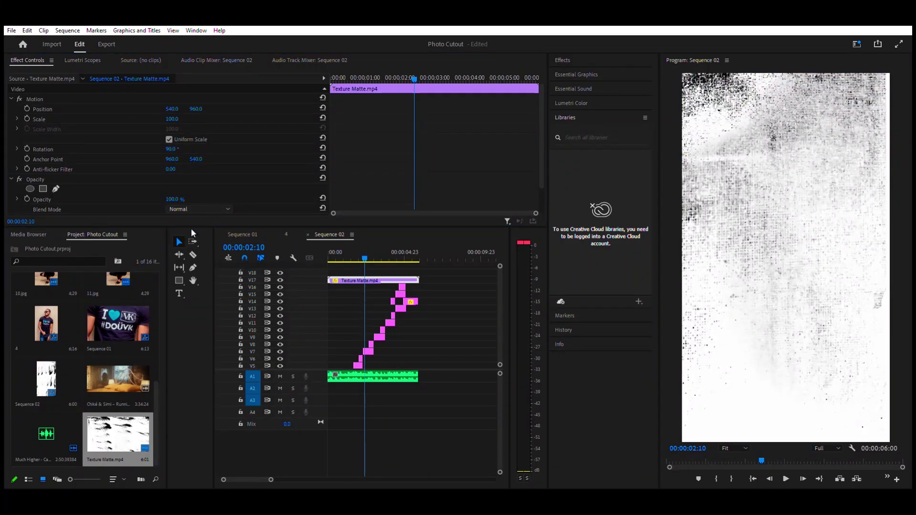
click(191, 294)
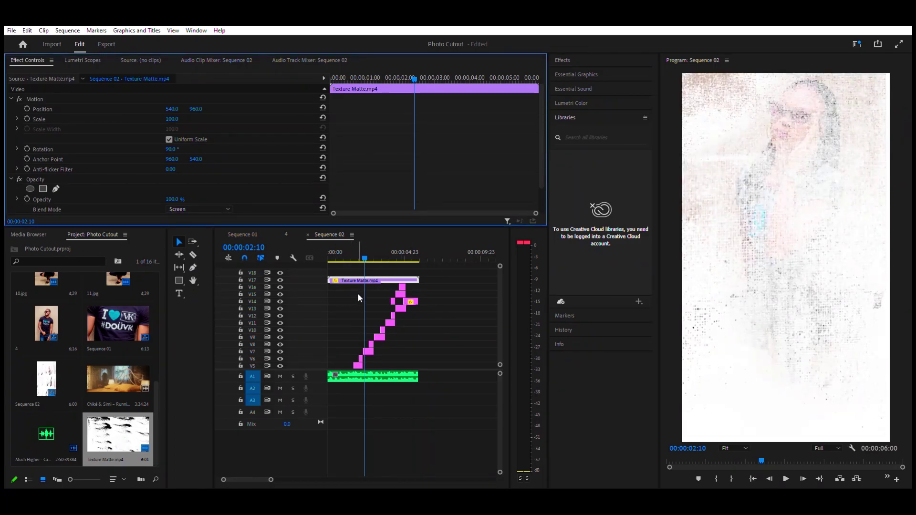
drag(541, 129, 541, 148)
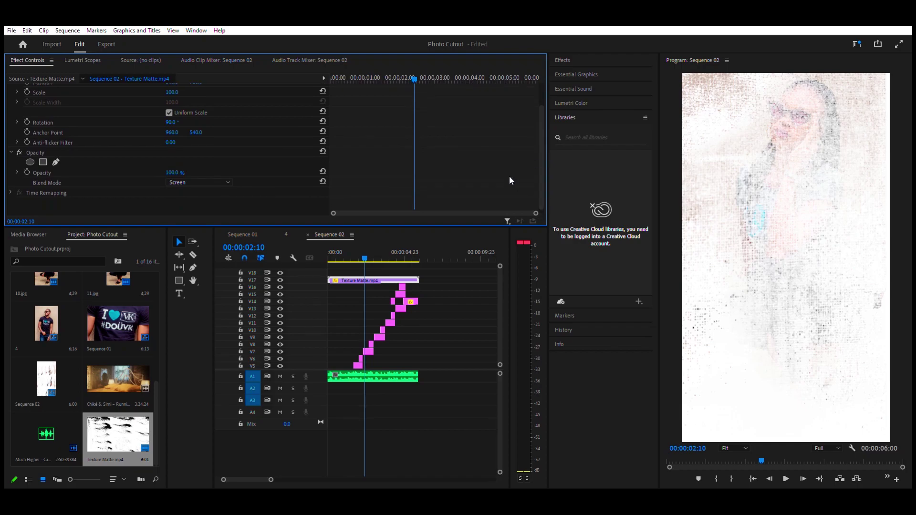
Step: Set the texture clip's opacity to 12% at an early cutout and play the sequence to check the overlay
drag(359, 247, 342, 248)
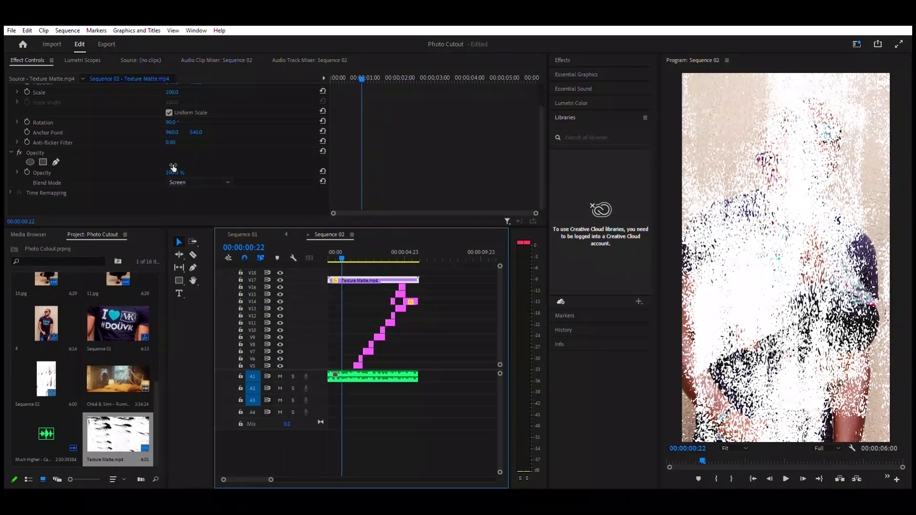
drag(172, 172, 141, 171)
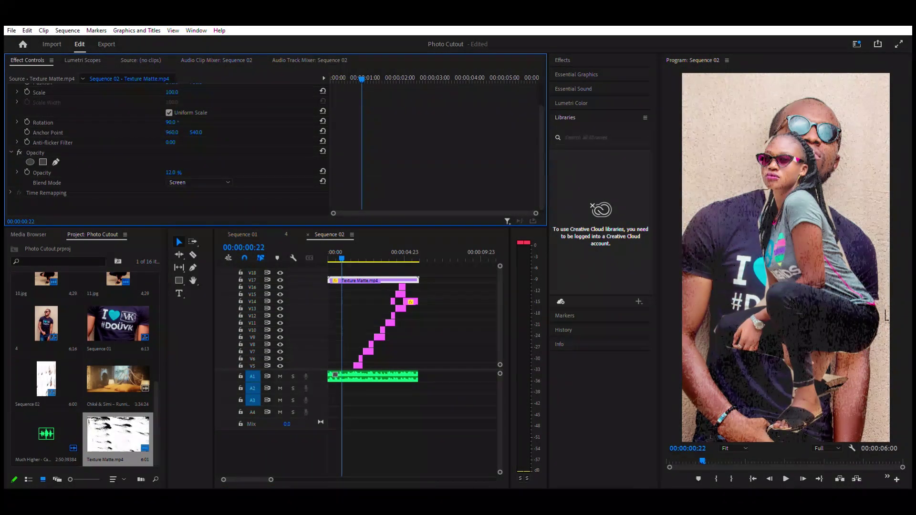
click(337, 252)
key(space)
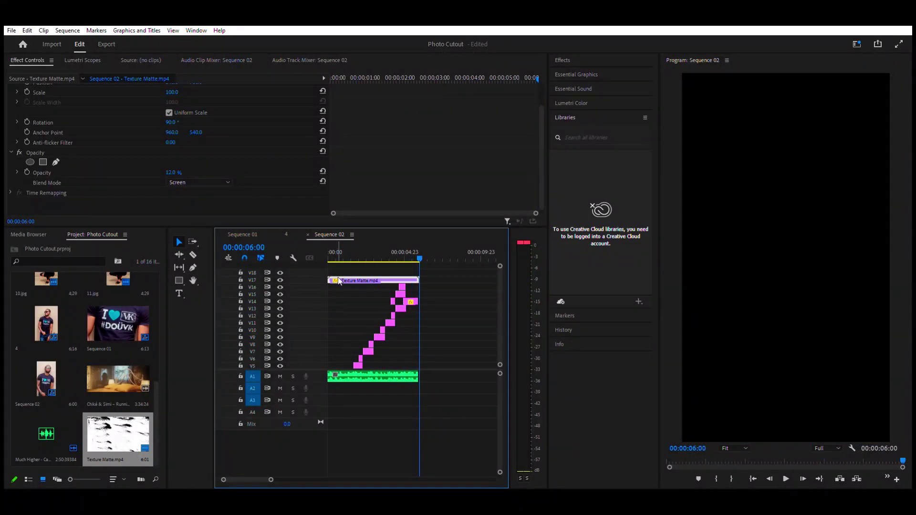
Step: Set the Texture Matte.mp4 clip's opacity to 10% and play the sequence to check the softer overlay
click(173, 172)
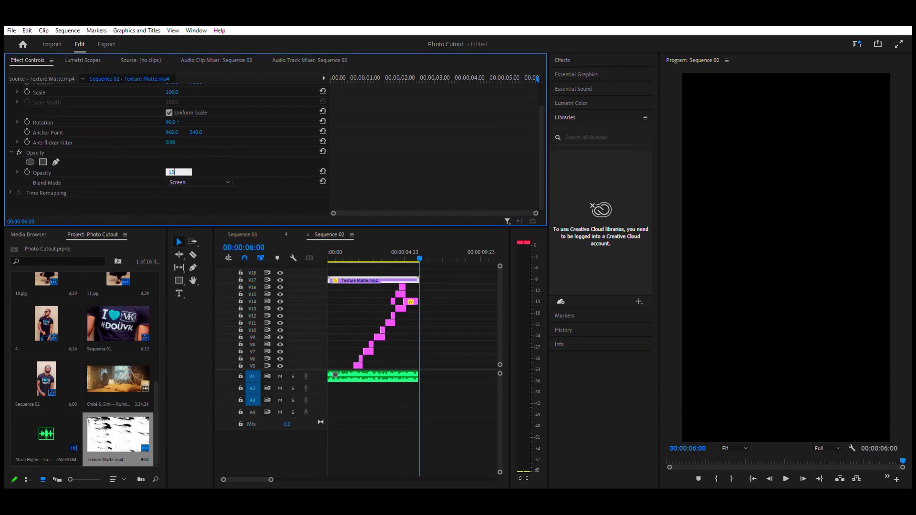
text(10)
key(Return)
click(335, 235)
key(space)
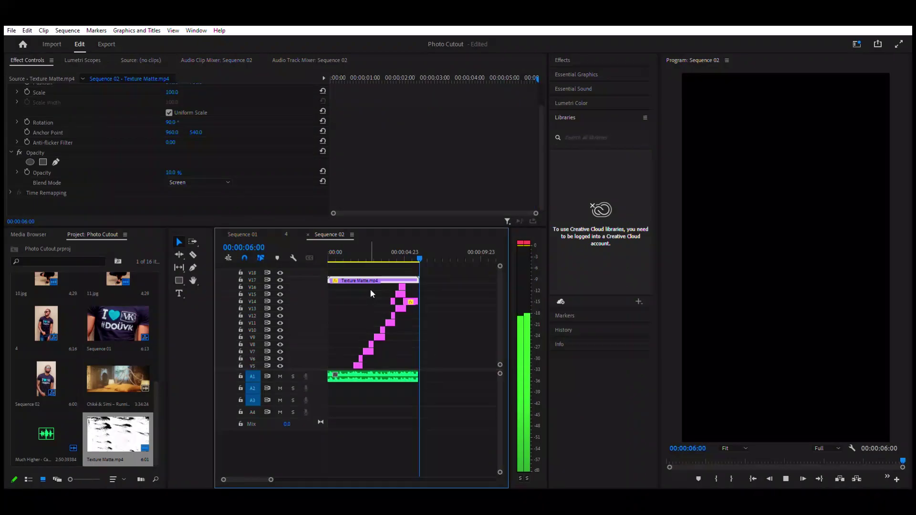
key(space)
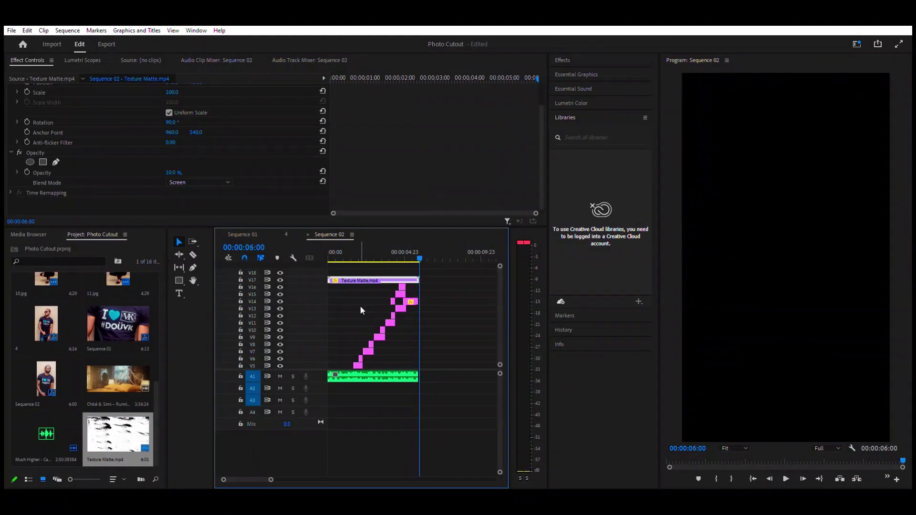
key(space)
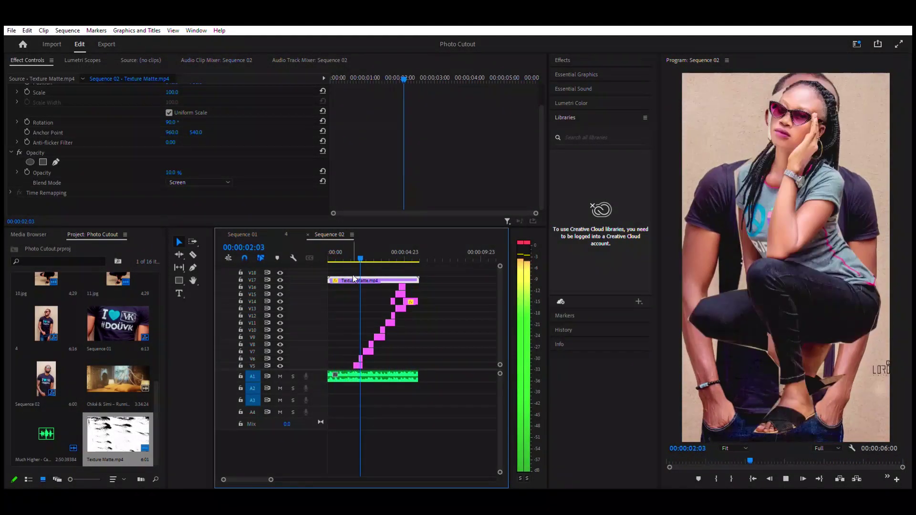